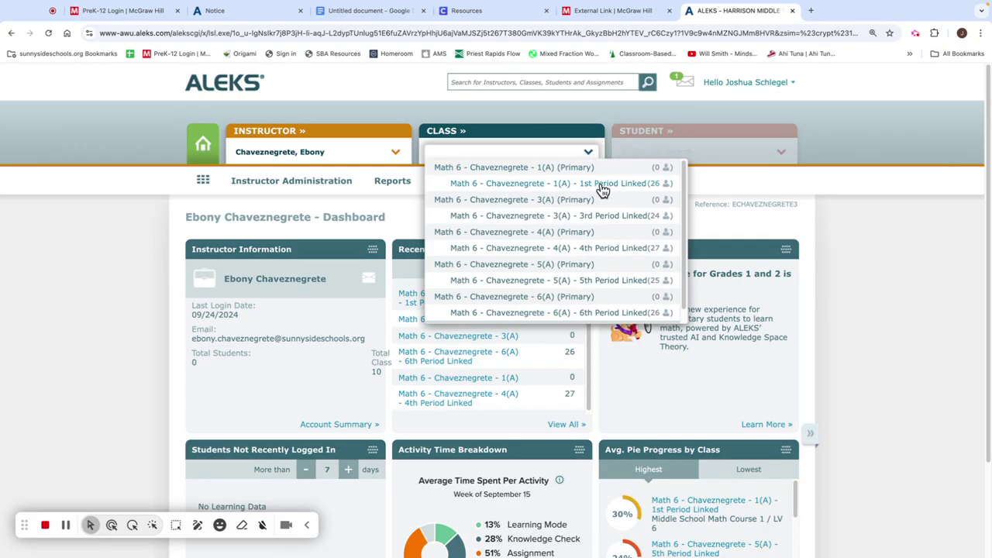
- Open the gradebook of the Math 6 1(A) 1st Period Linked class and look over the students' test scores
click(603, 186)
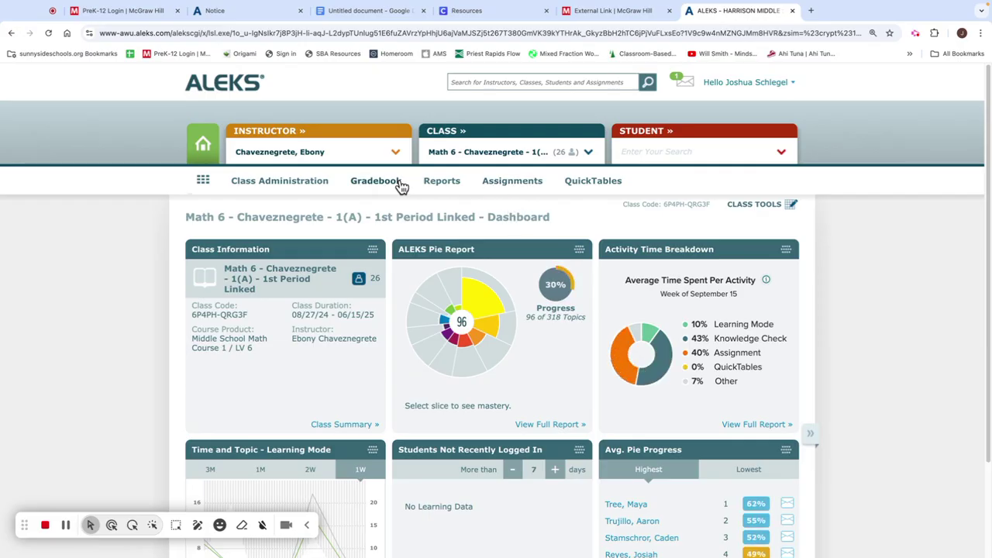
click(397, 187)
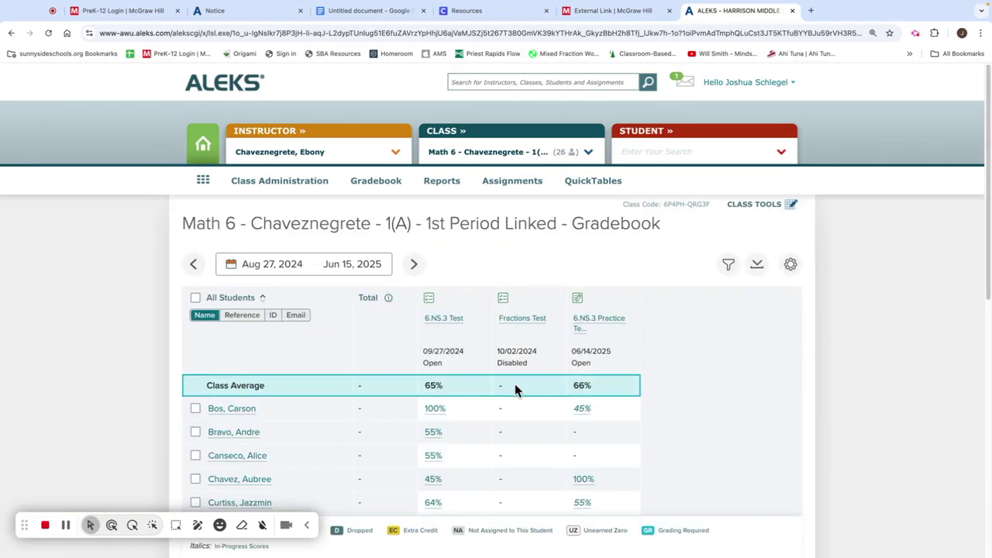
scroll(515, 384, down, 1)
scroll(514, 385, down, 3)
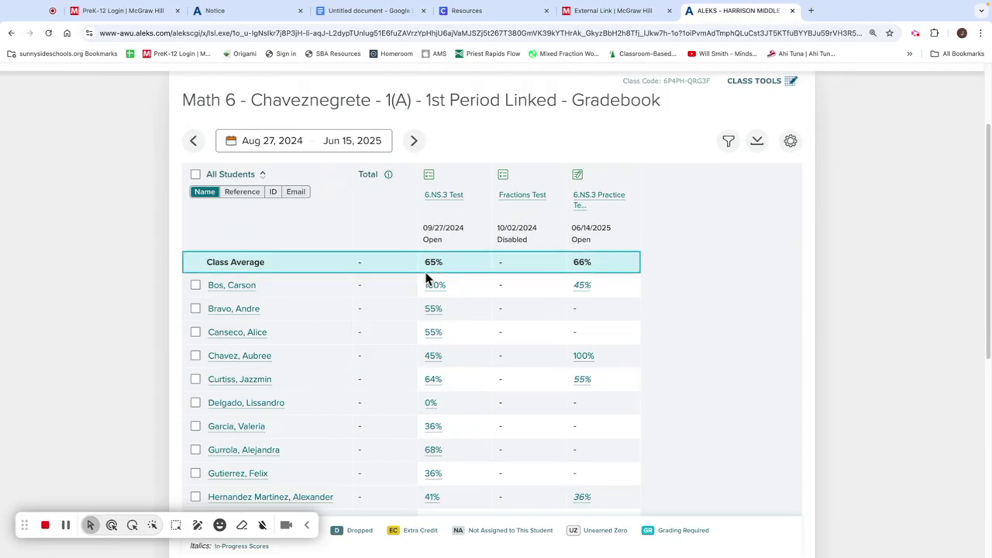
scroll(490, 411, down, 4)
scroll(490, 416, down, 2)
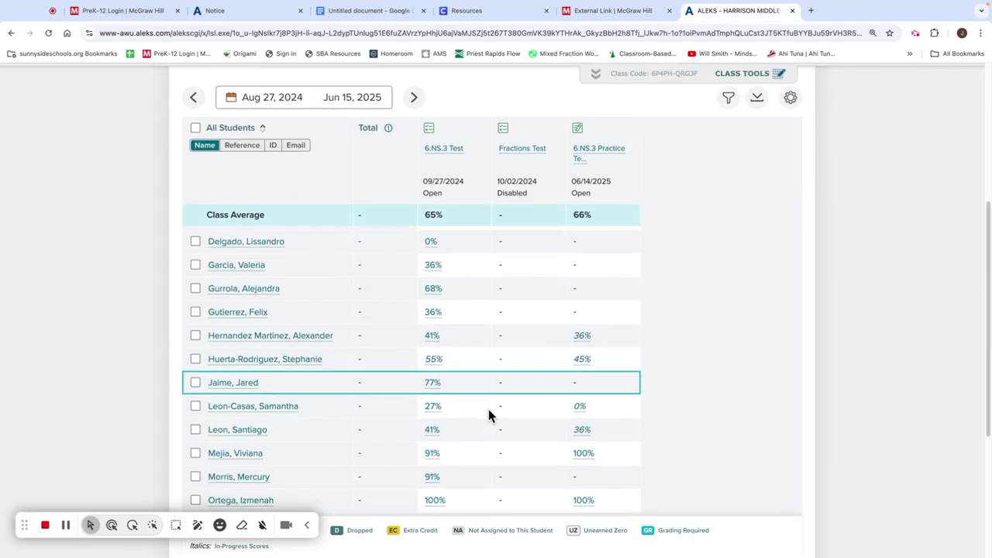
scroll(489, 415, up, 5)
scroll(488, 417, up, 3)
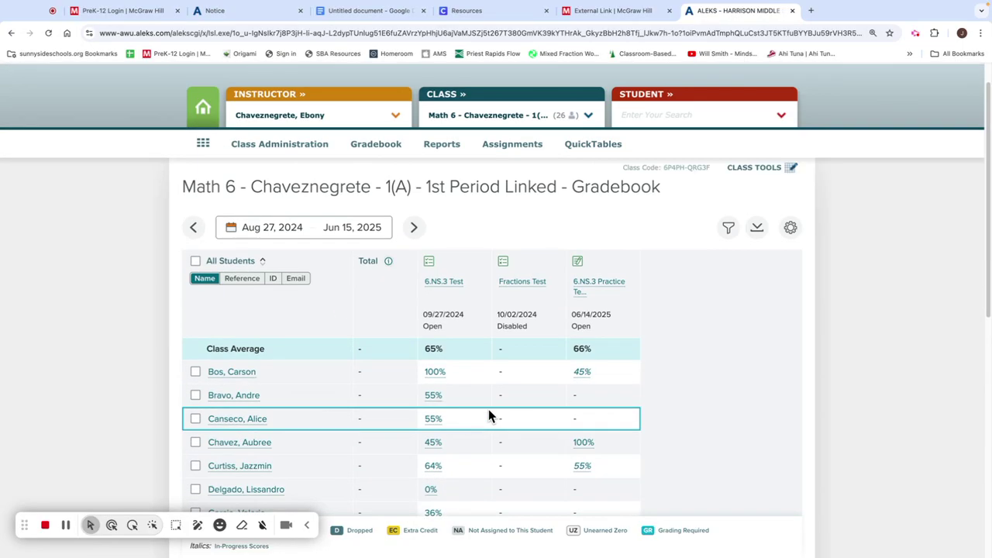
- Open the first listed student's 6.NS.3 Test results and view questions 1 and 5
click(437, 373)
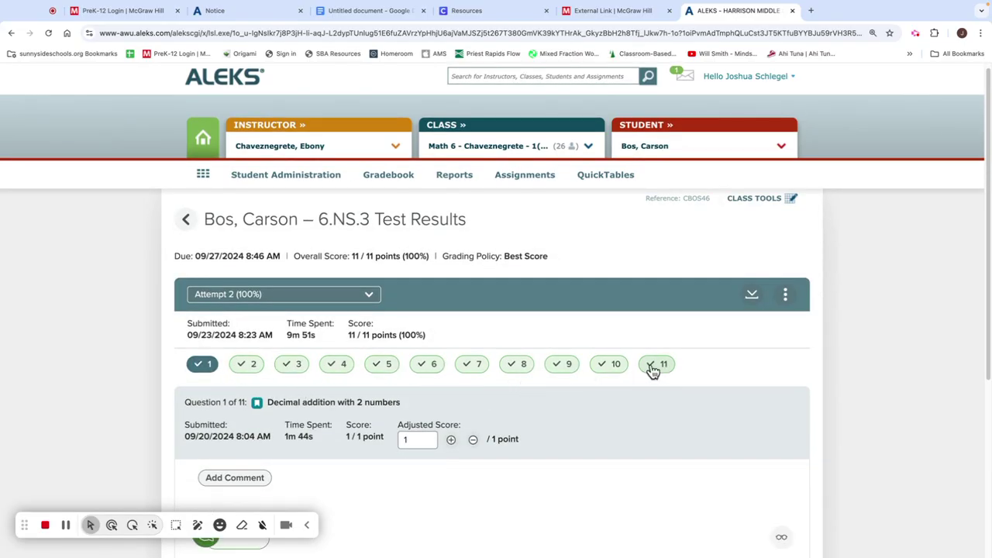
scroll(472, 386, down, 1)
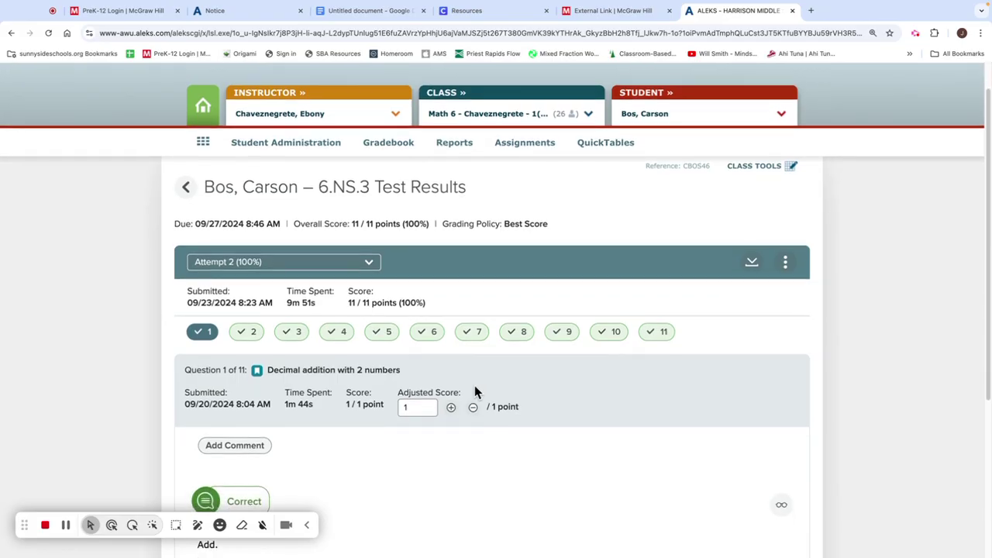
scroll(474, 392, down, 4)
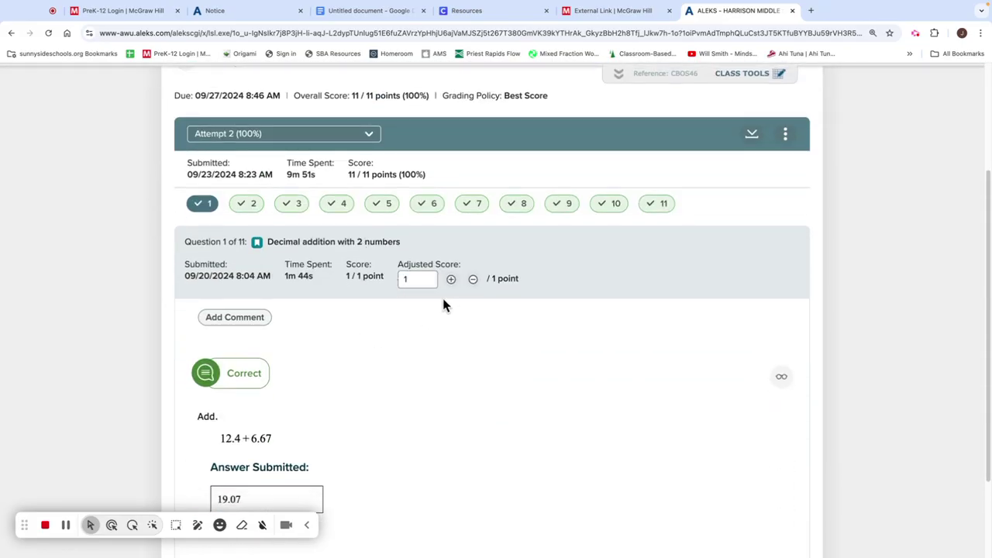
scroll(318, 324, up, 1)
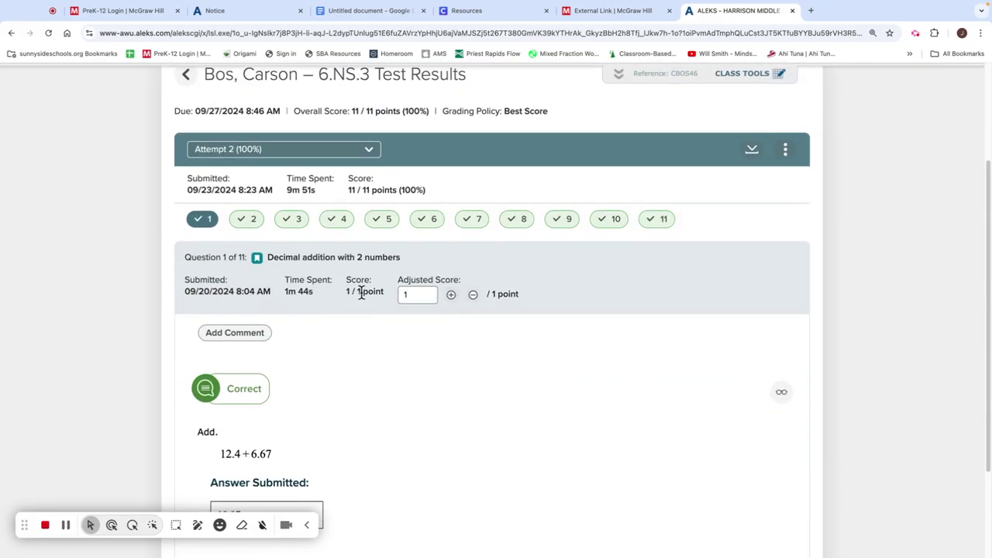
scroll(400, 324, up, 5)
click(390, 365)
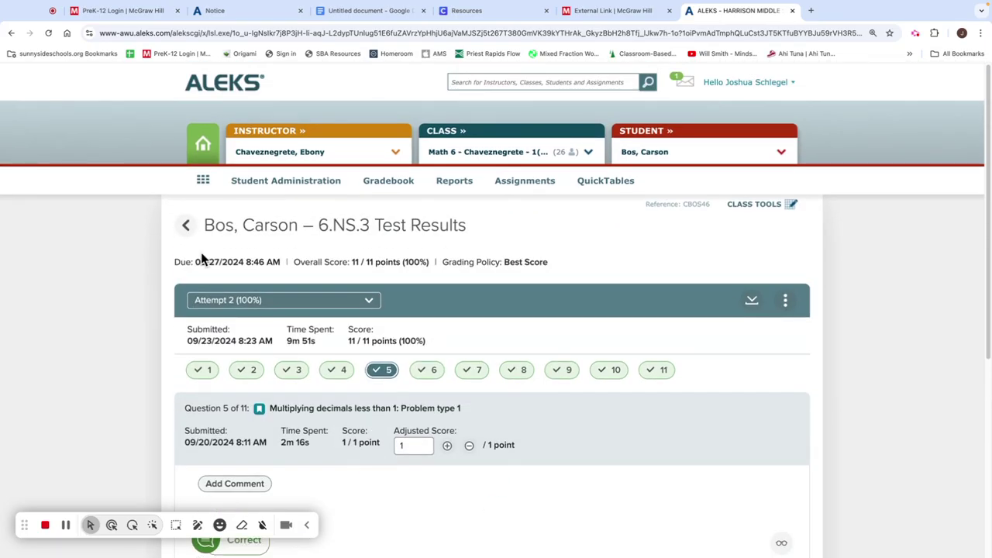
- Return to the gradebook, open the second listed student's 6.NS.3 Test results and view question 2
click(187, 225)
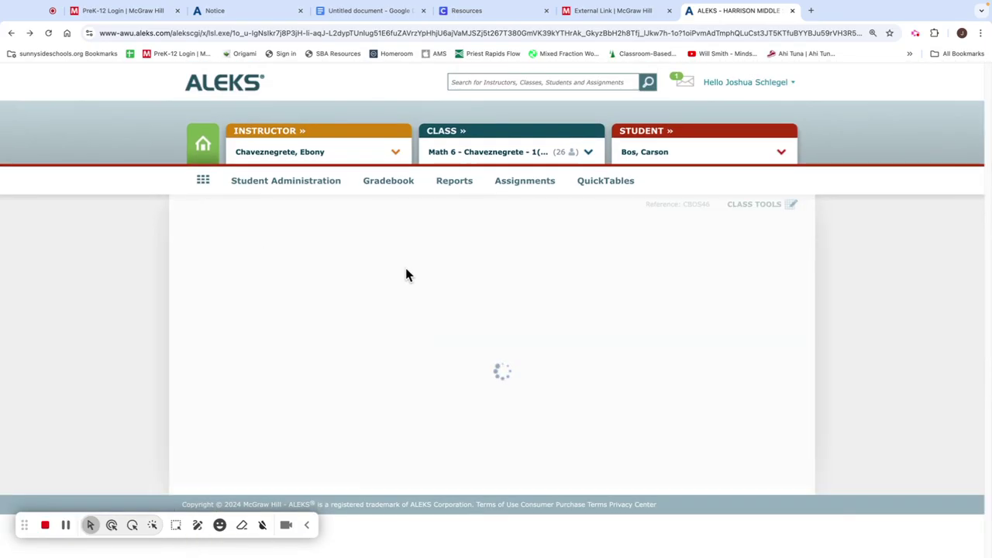
click(431, 428)
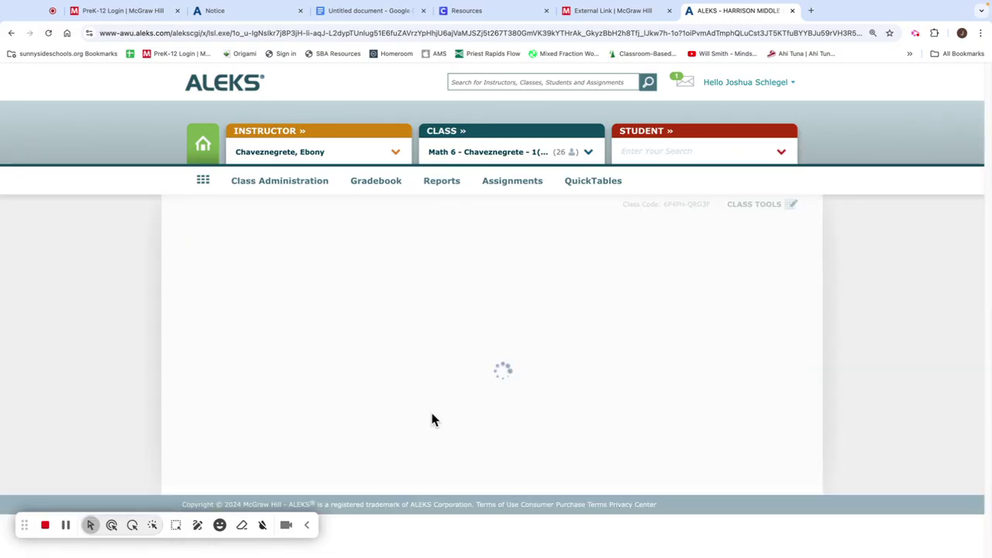
scroll(419, 397, down, 2)
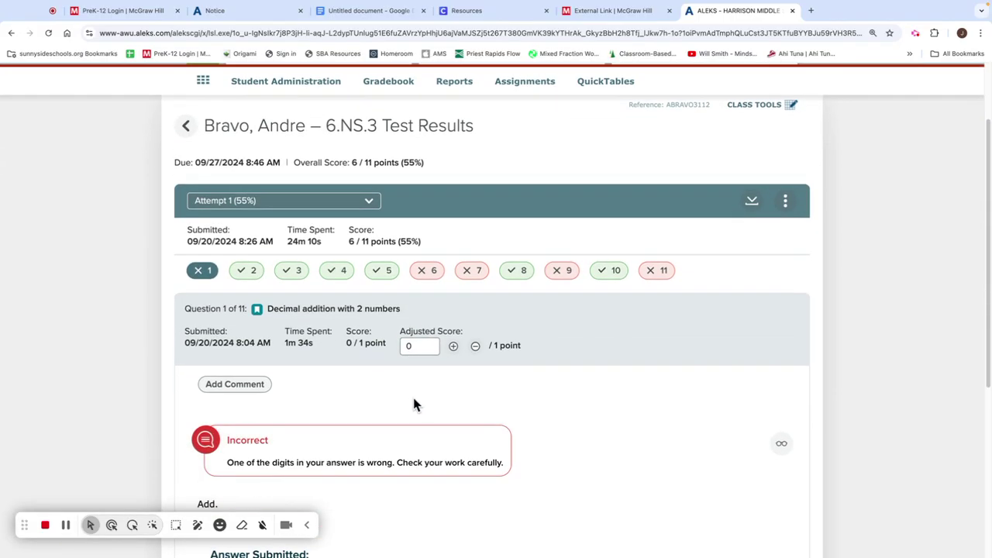
click(245, 276)
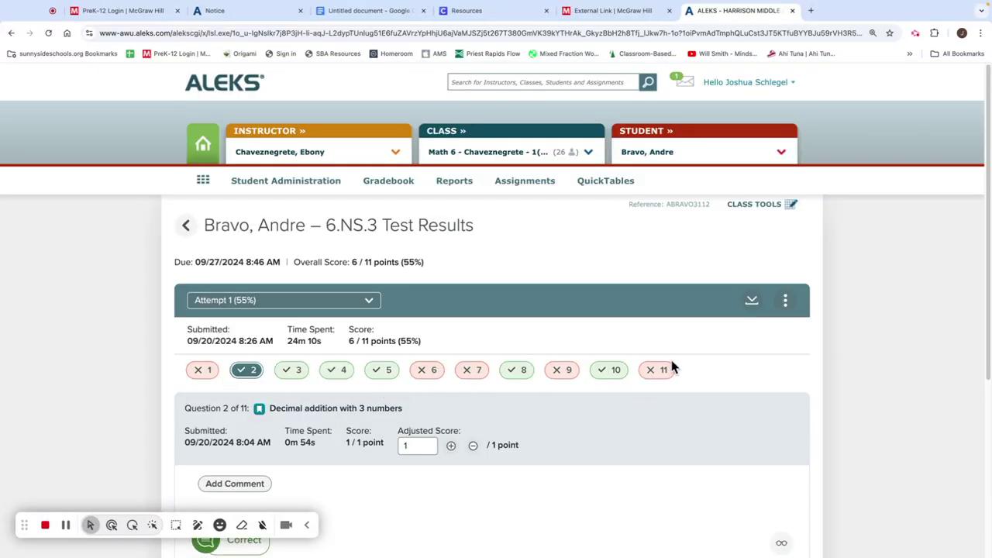
scroll(648, 386, down, 3)
- View question 1 of this student's test and compare the submitted answer with the correct answer and feedback
click(202, 250)
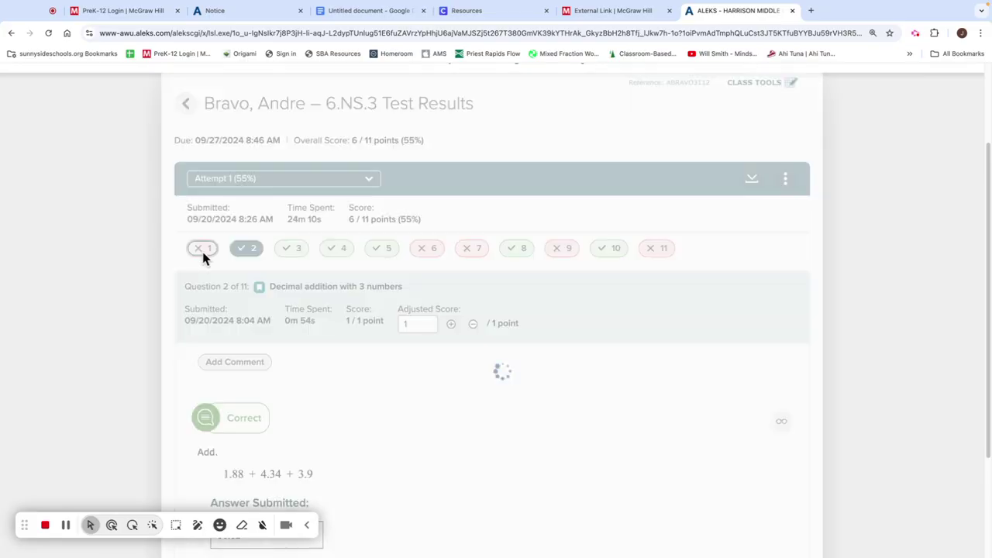
scroll(399, 362, down, 5)
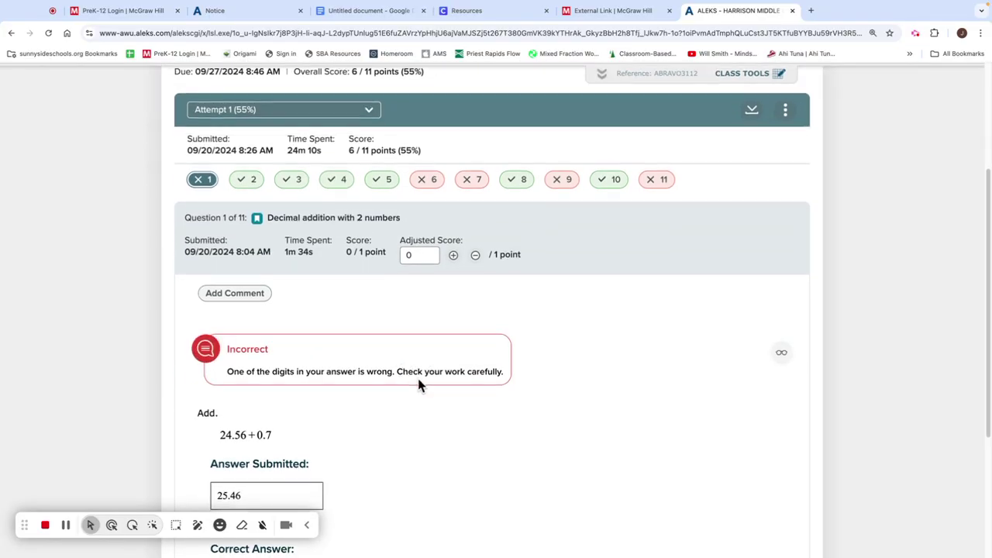
scroll(418, 383, down, 2)
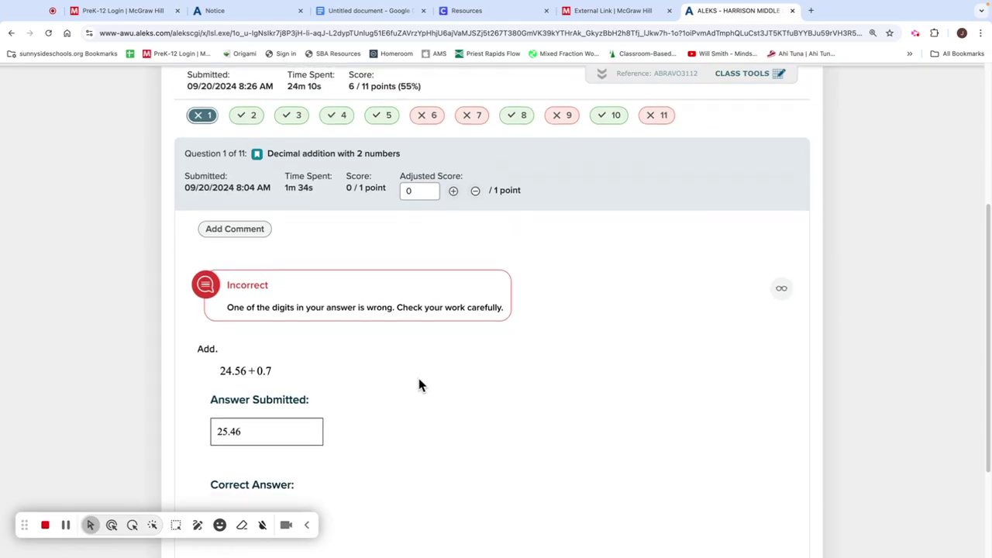
scroll(418, 377, down, 1)
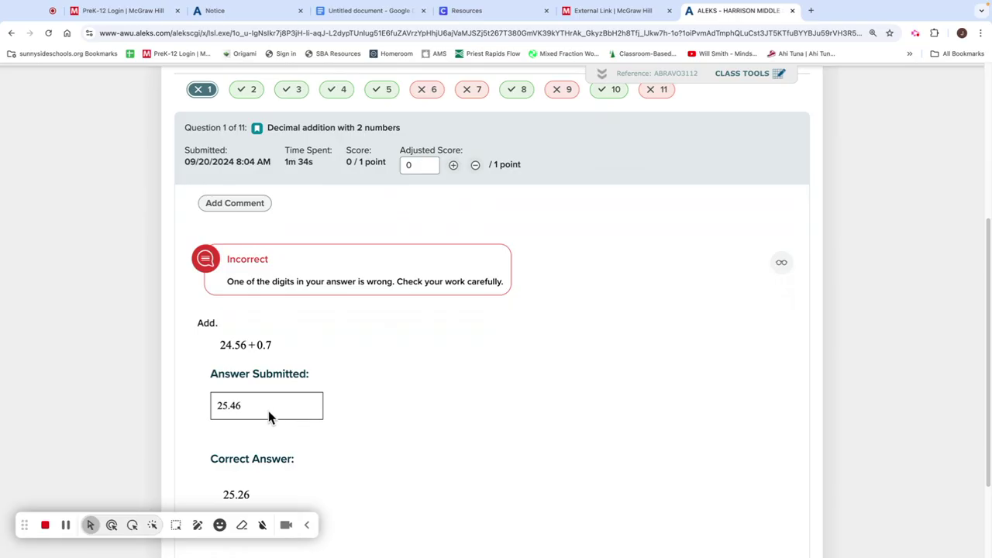
scroll(380, 422, down, 1)
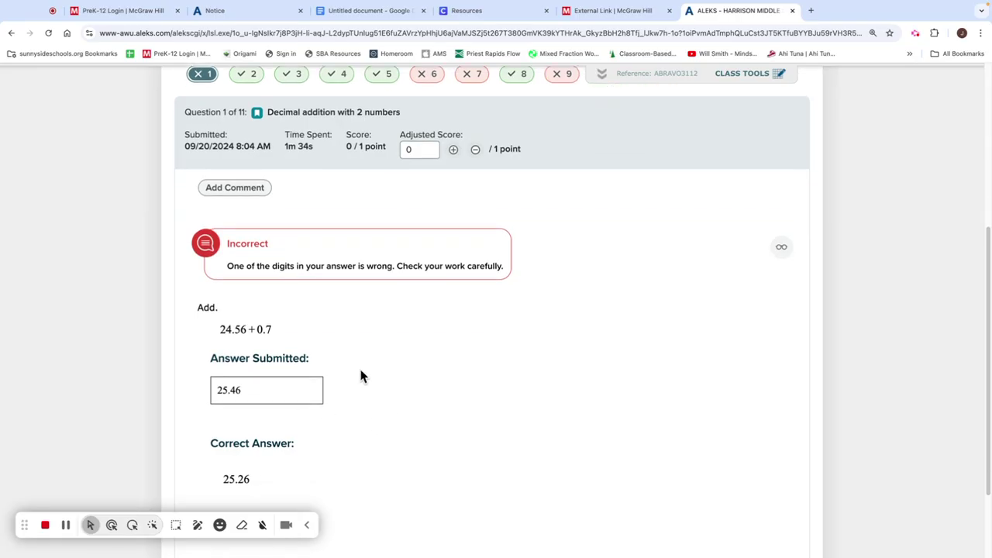
scroll(349, 283, up, 2)
scroll(351, 281, down, 2)
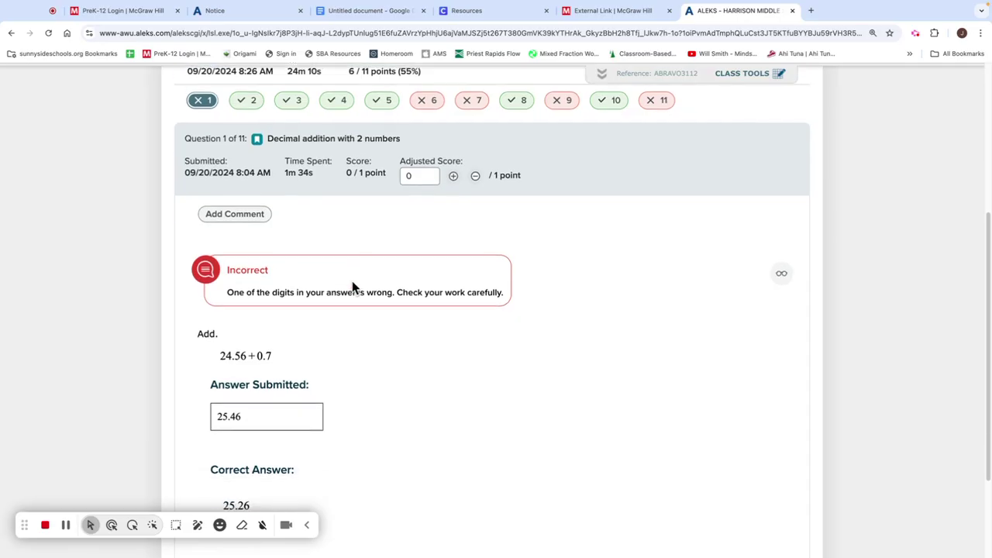
scroll(349, 310, down, 1)
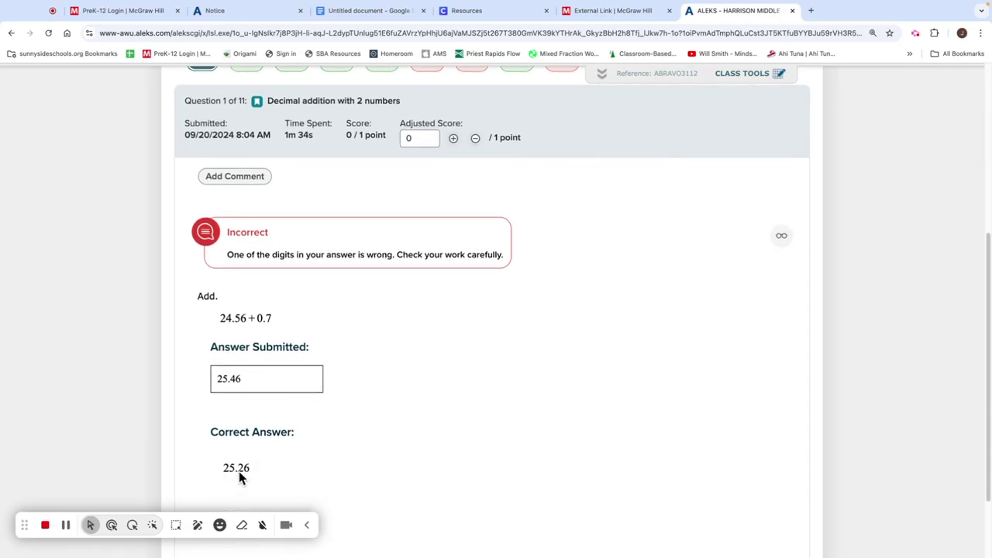
scroll(244, 479, down, 1)
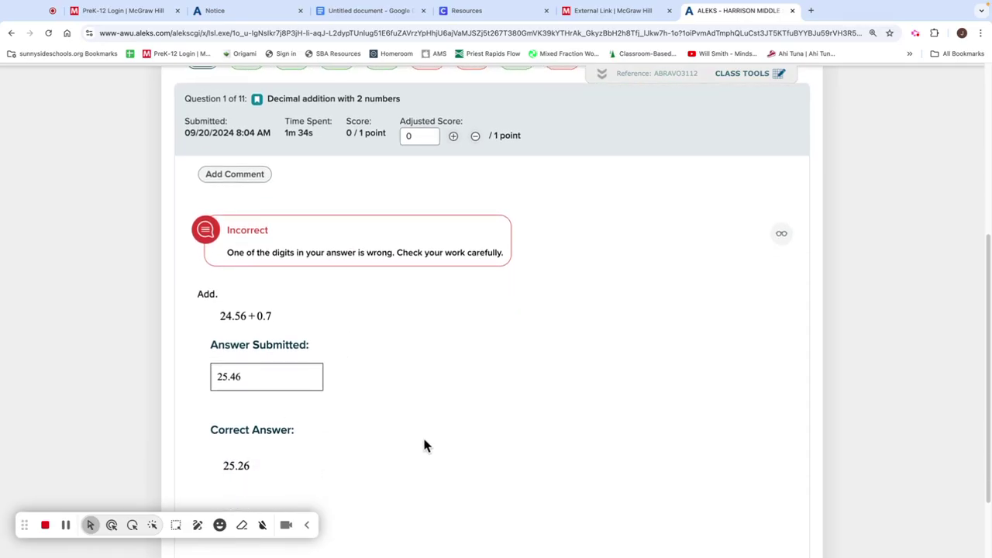
scroll(423, 435, up, 2)
scroll(423, 438, down, 2)
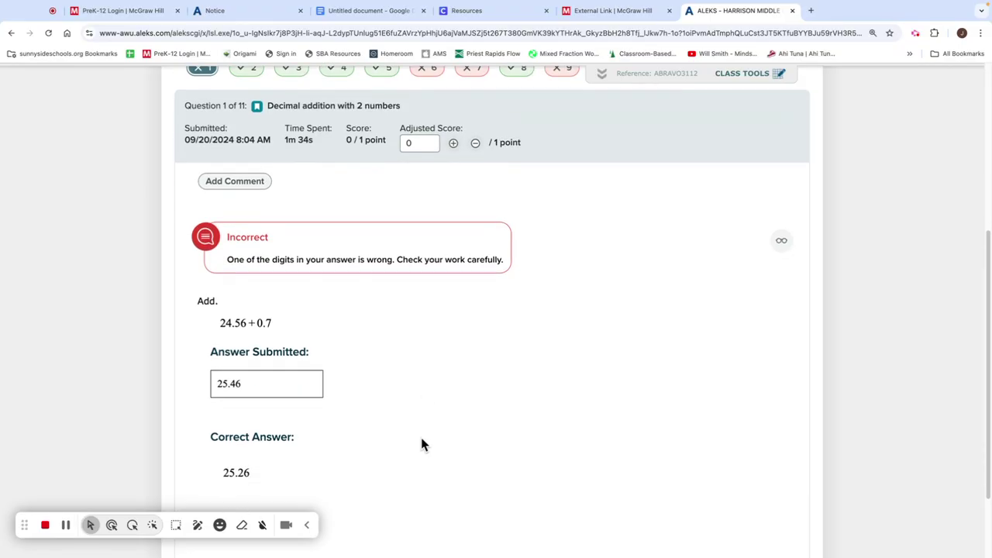
- Set the adjusted score of question 1 to 1 point and save it
scroll(423, 441, up, 1)
scroll(425, 442, up, 1)
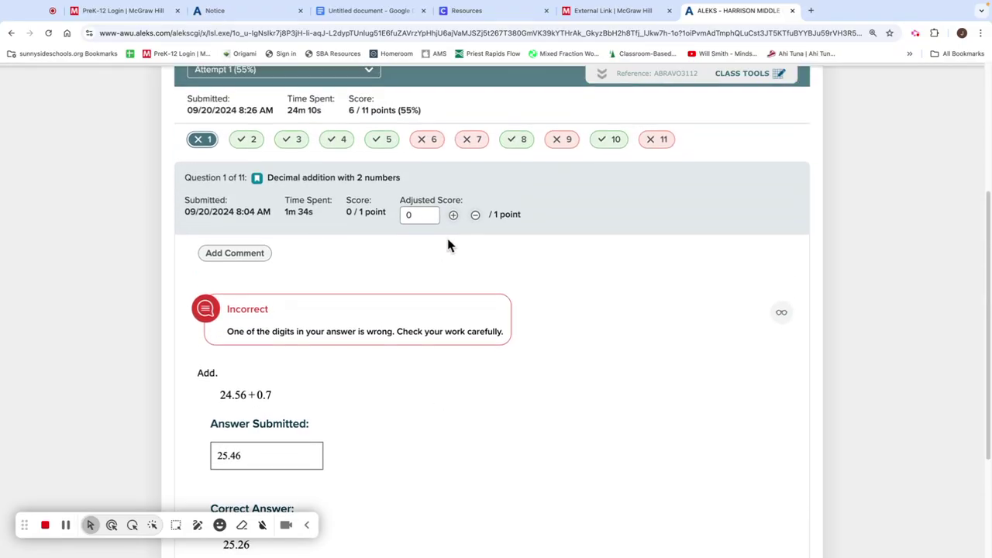
click(454, 216)
click(454, 216)
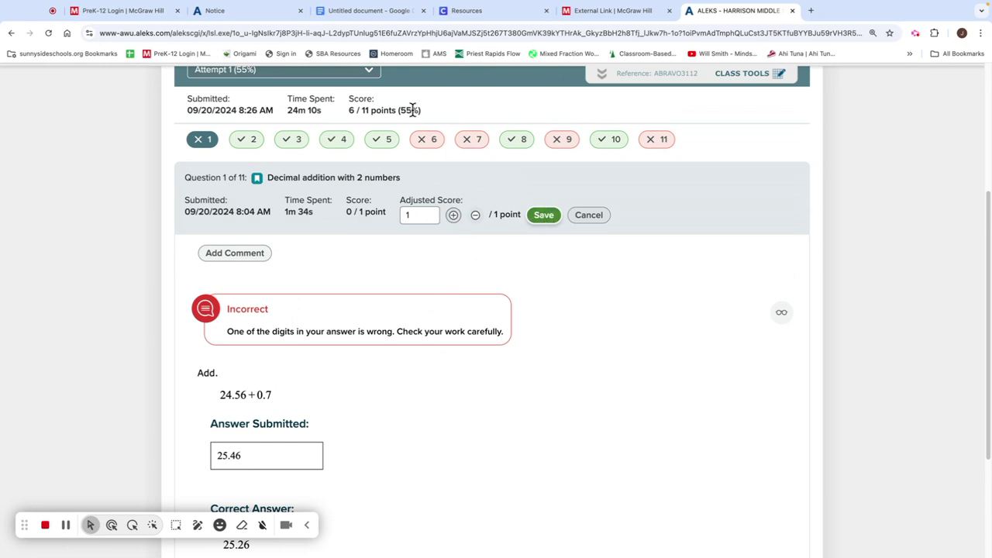
click(543, 215)
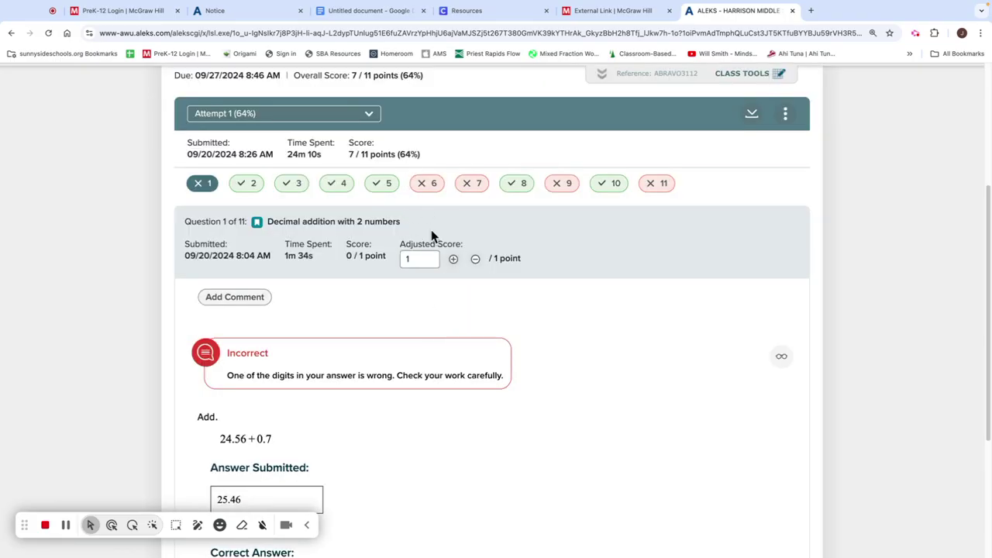
- Set the adjusted score of question 1 back to 0 points and save it
click(475, 259)
click(475, 259)
click(475, 259)
click(543, 260)
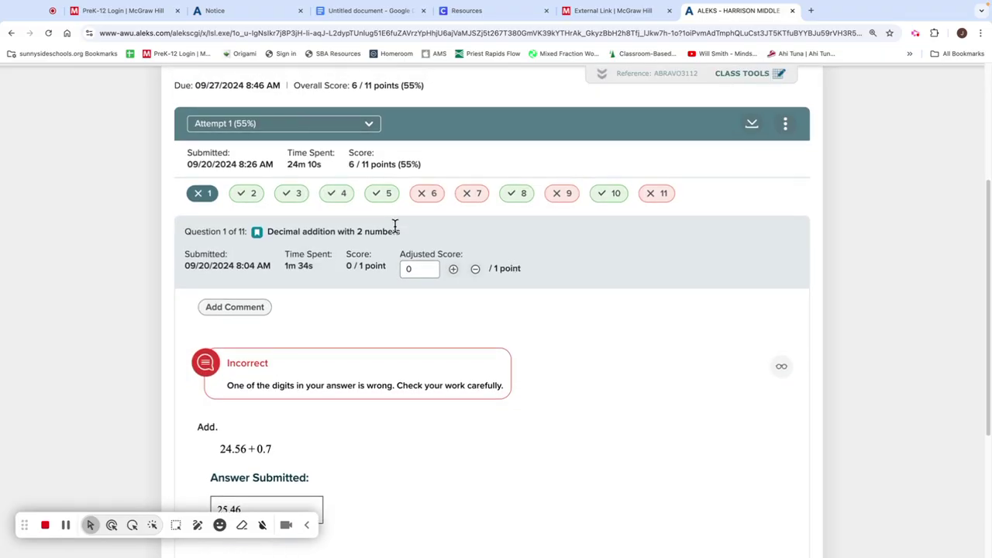
- View question 6 of the same test and compare the submitted answer with the correct one
click(428, 199)
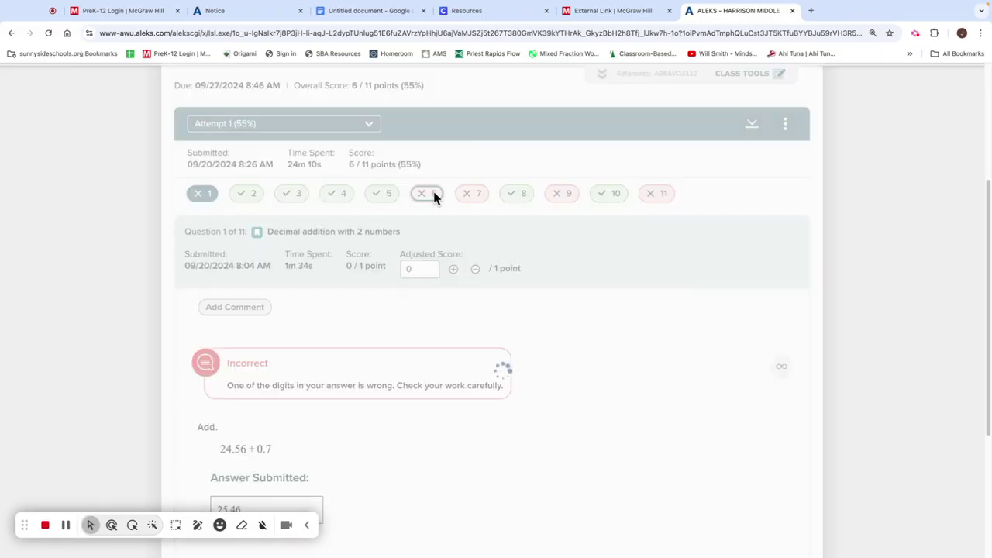
scroll(450, 323, down, 3)
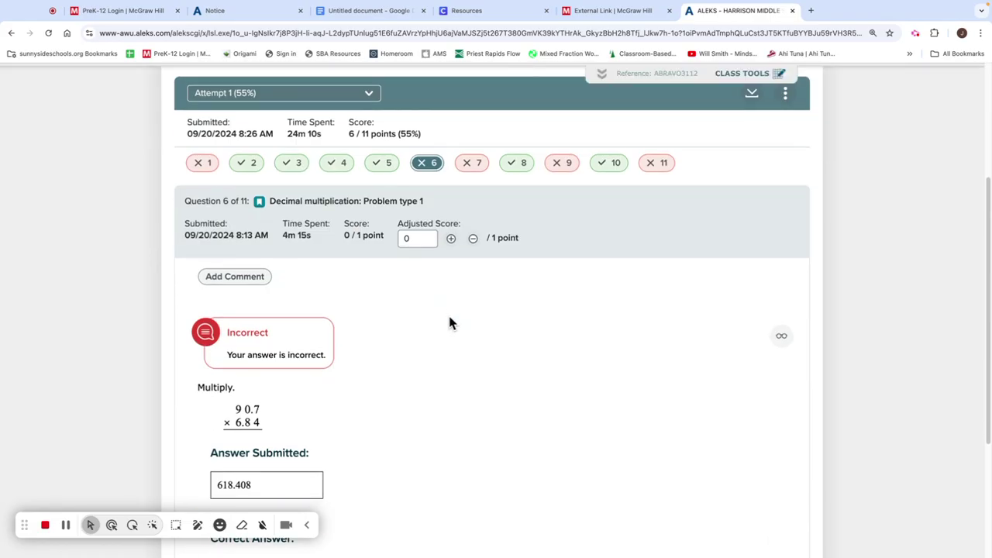
scroll(451, 322, down, 1)
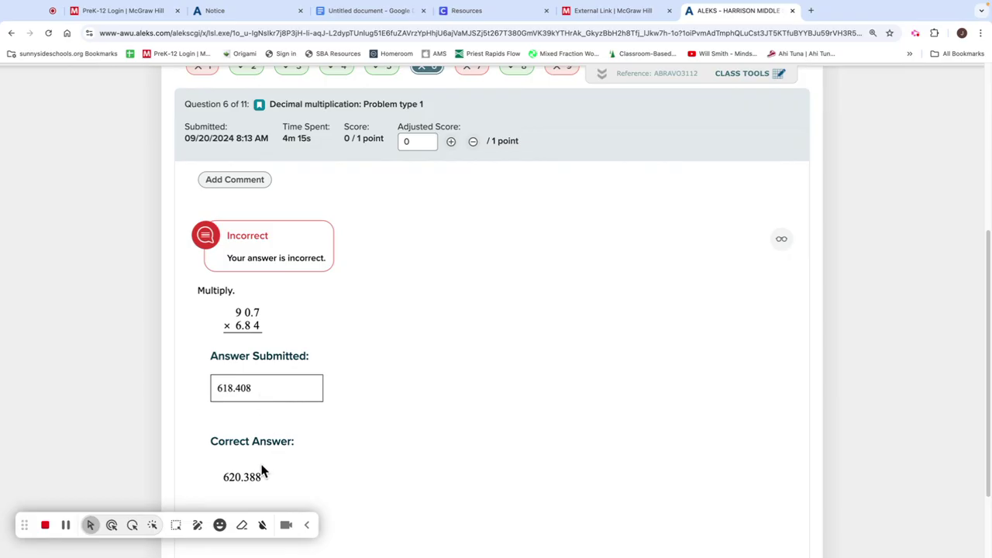
- View question 7 of the same test and compare the submitted answer with the correct one
scroll(378, 423, up, 3)
click(472, 242)
scroll(435, 341, down, 3)
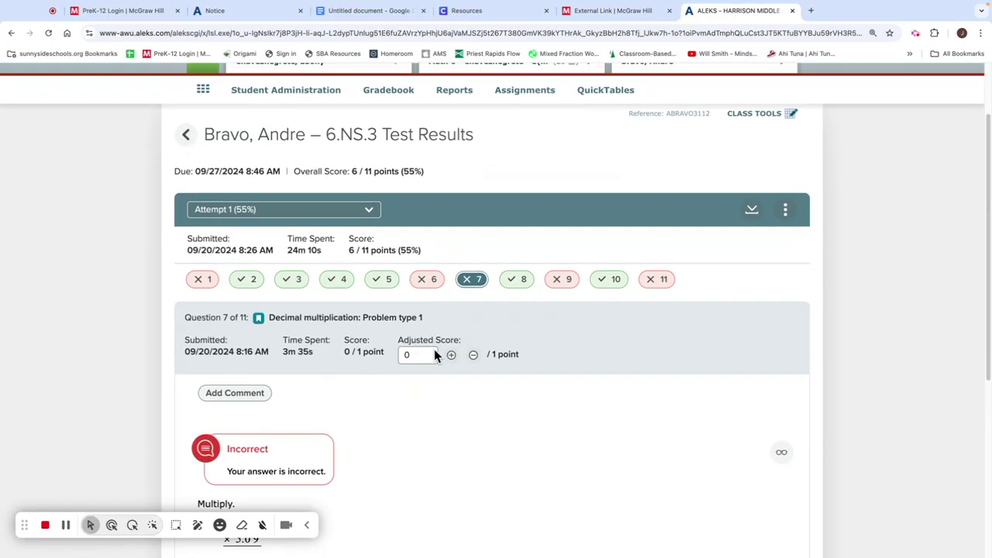
scroll(437, 356, down, 2)
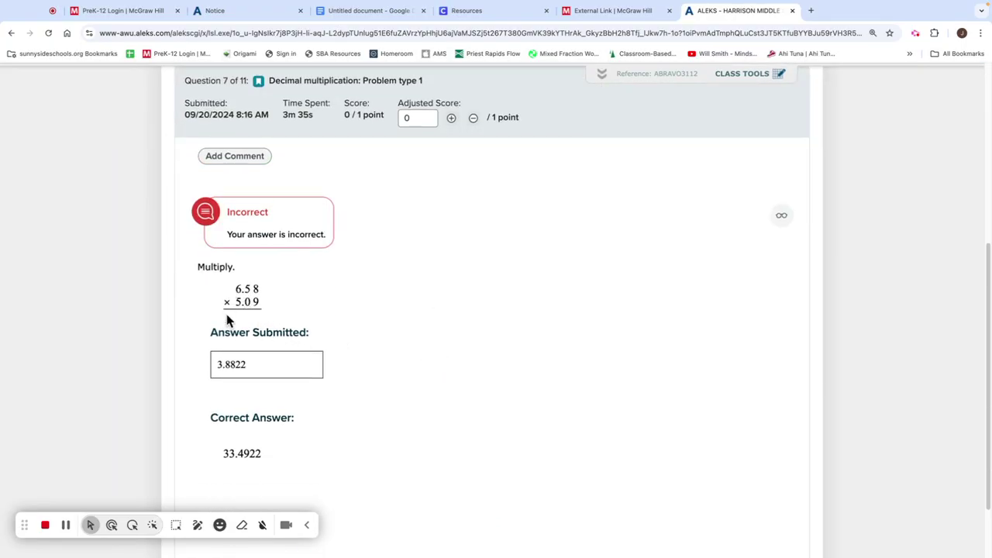
scroll(268, 266, up, 2)
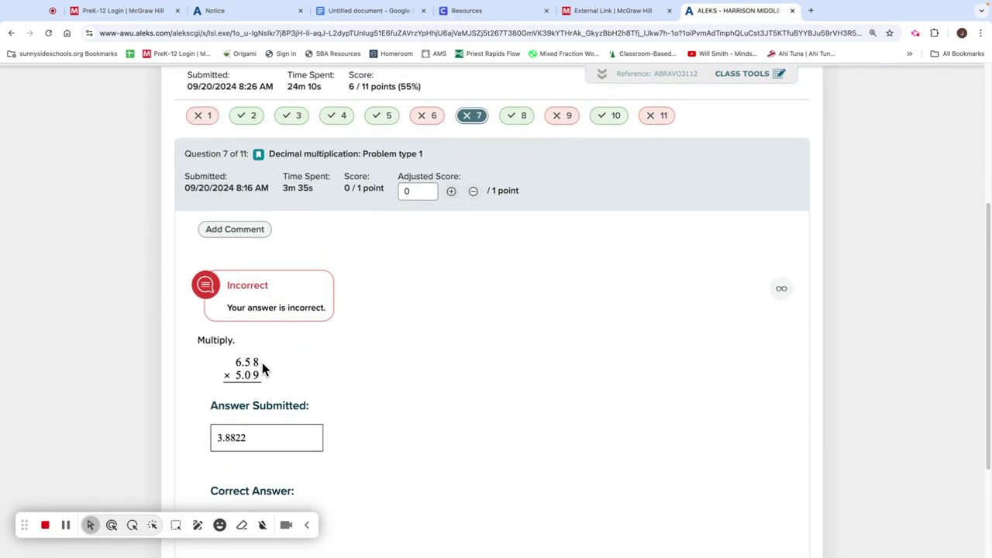
- Return to the class gradebook and open the third listed student's 6.NS.3 Test results
scroll(332, 373, up, 5)
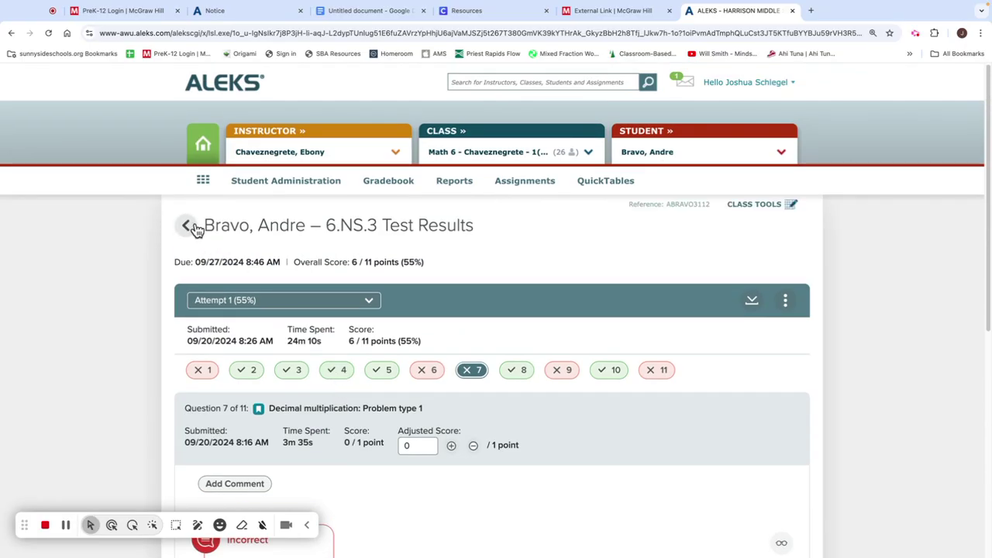
click(190, 226)
scroll(412, 383, down, 3)
click(423, 347)
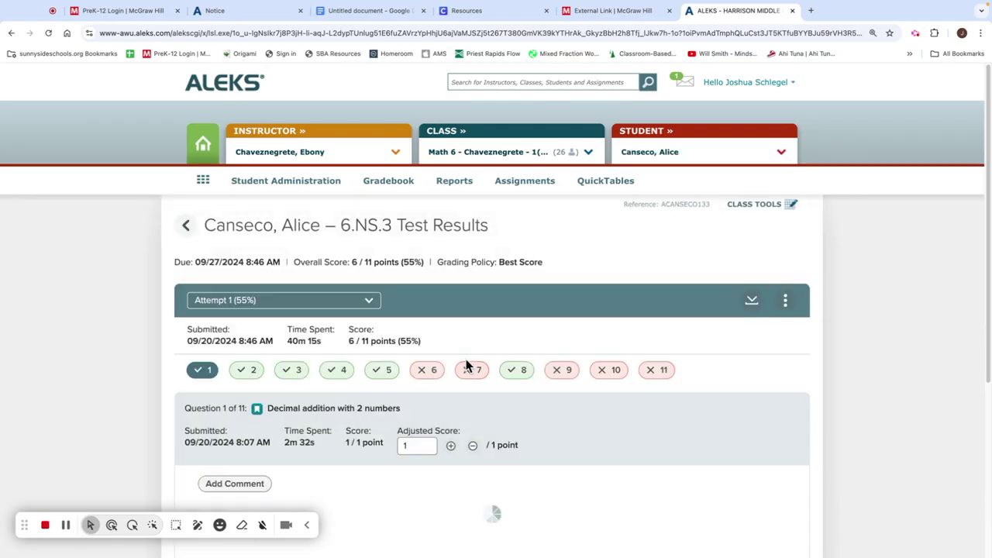
- View question 7 of the third student's 6.NS.3 Test and compare the submitted answer with the correct one
click(471, 371)
scroll(361, 412, down, 1)
scroll(362, 407, down, 3)
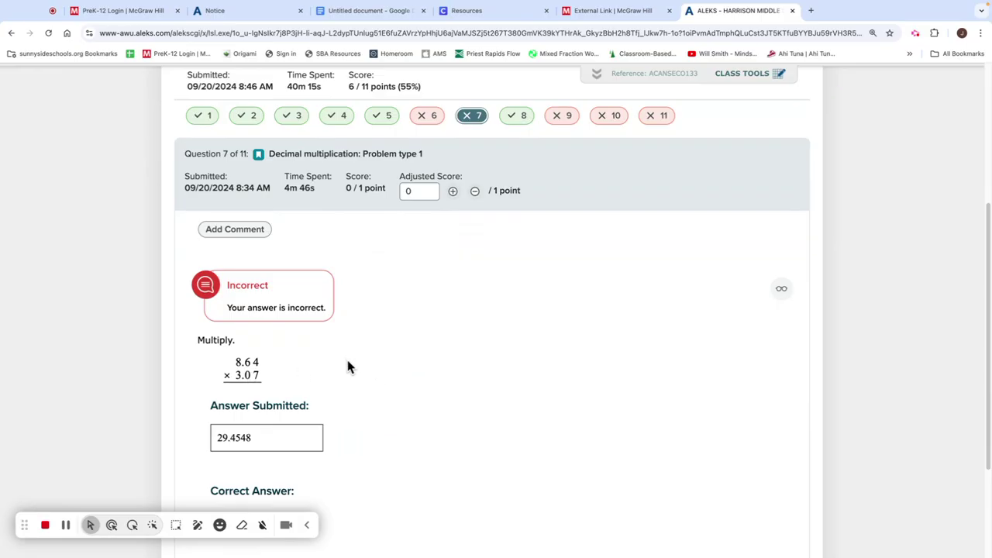
scroll(381, 381, down, 1)
scroll(380, 380, down, 2)
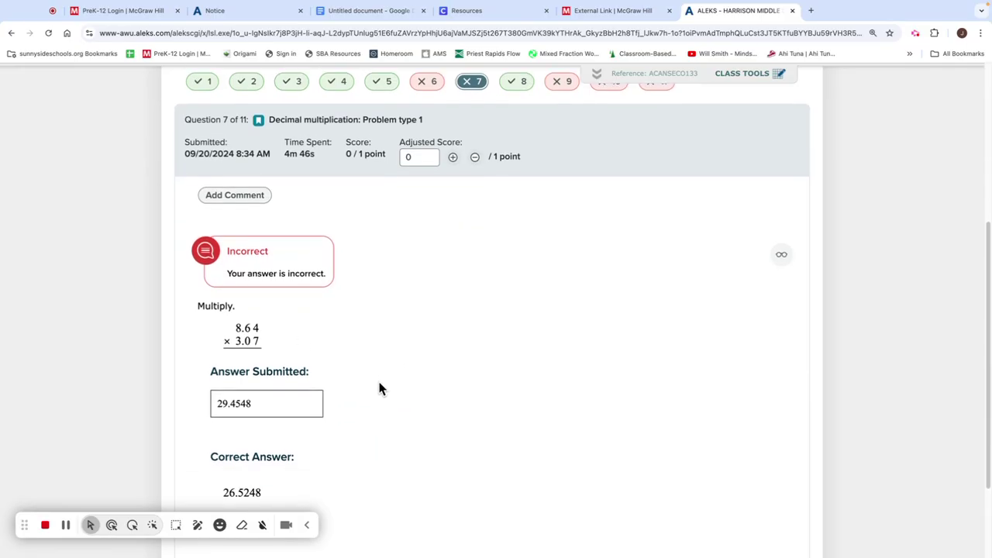
scroll(379, 389, up, 3)
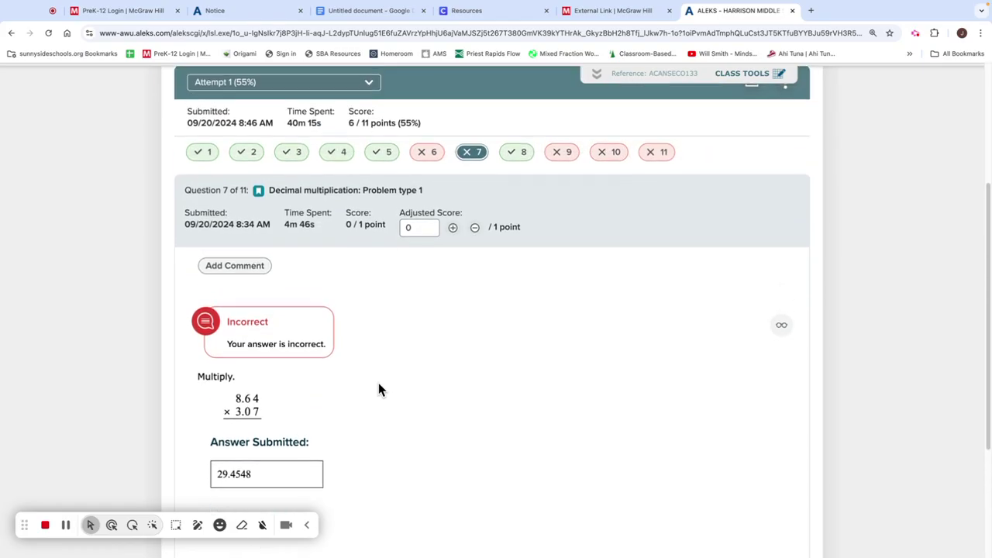
scroll(494, 290, up, 5)
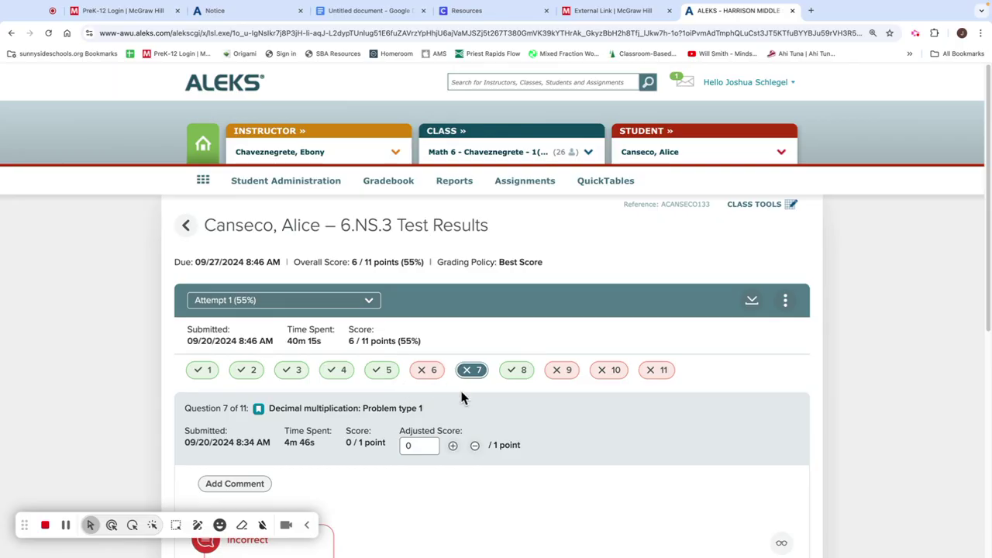
scroll(448, 387, down, 3)
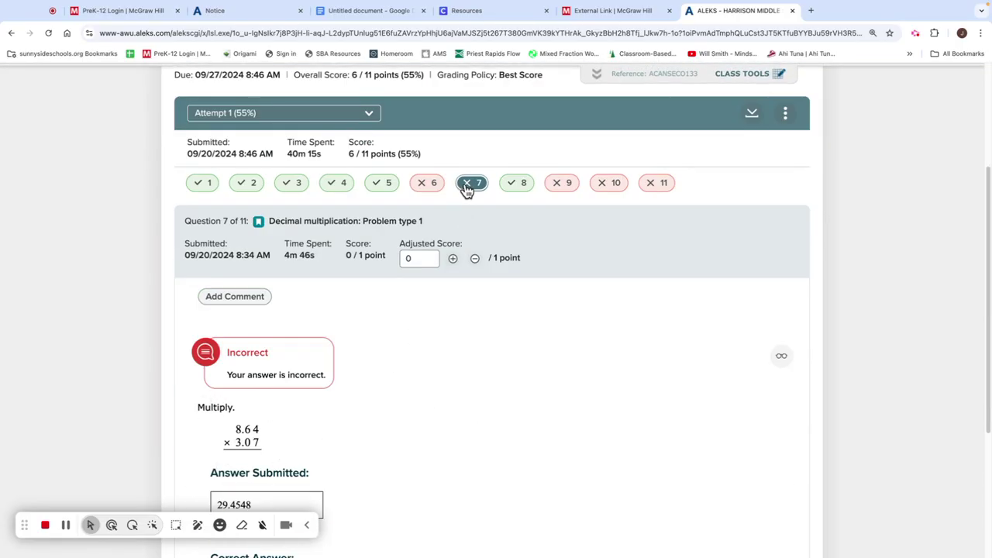
scroll(445, 396, up, 1)
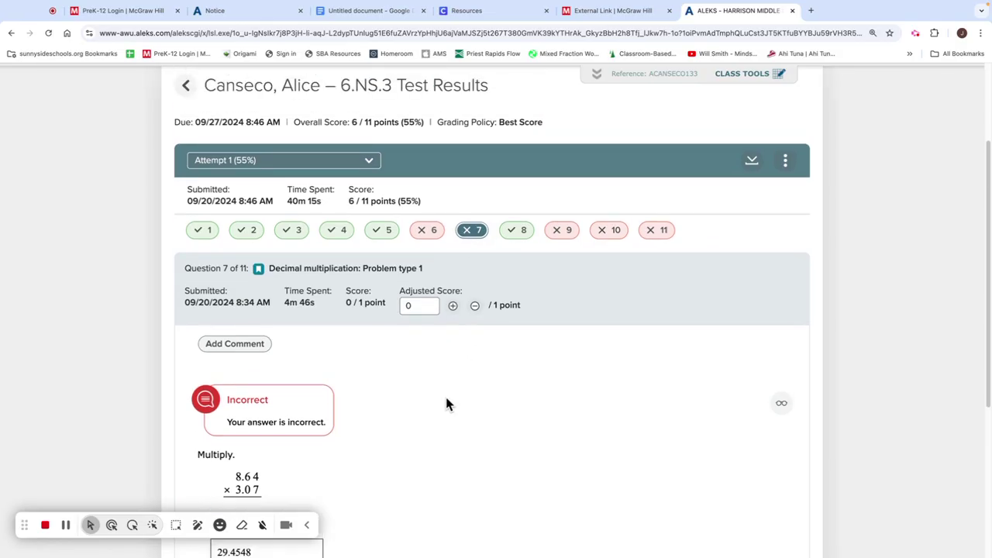
scroll(446, 407, up, 1)
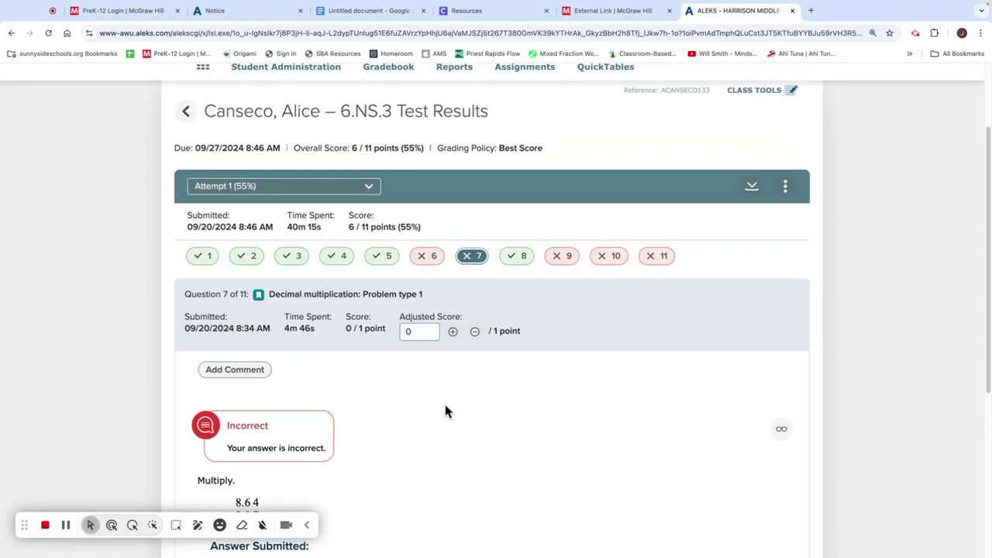
scroll(446, 411, up, 1)
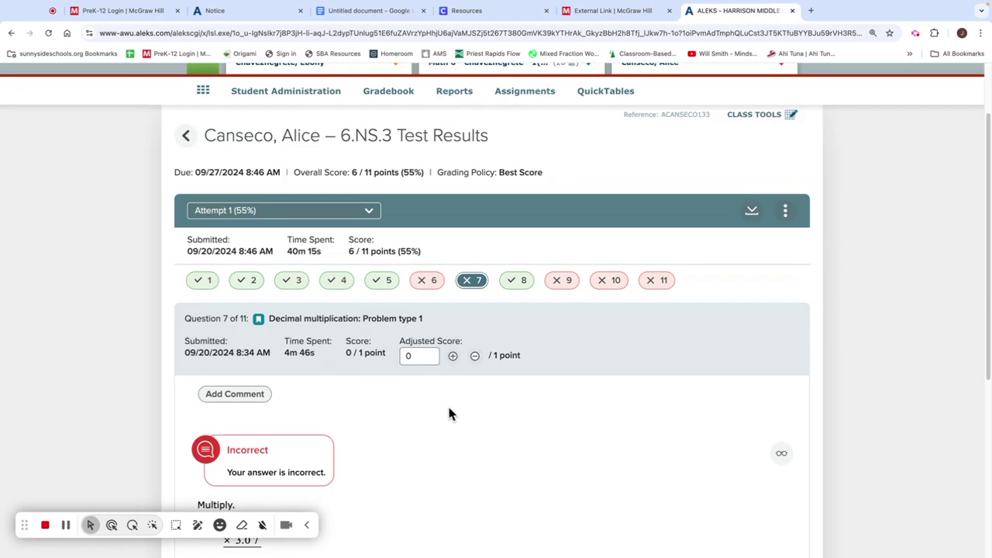
scroll(447, 407, down, 2)
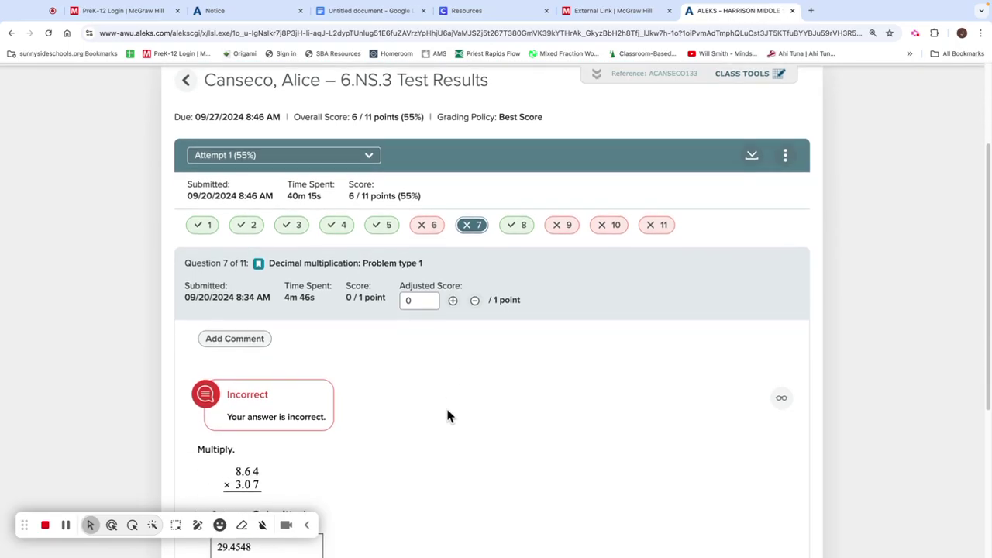
scroll(448, 415, up, 5)
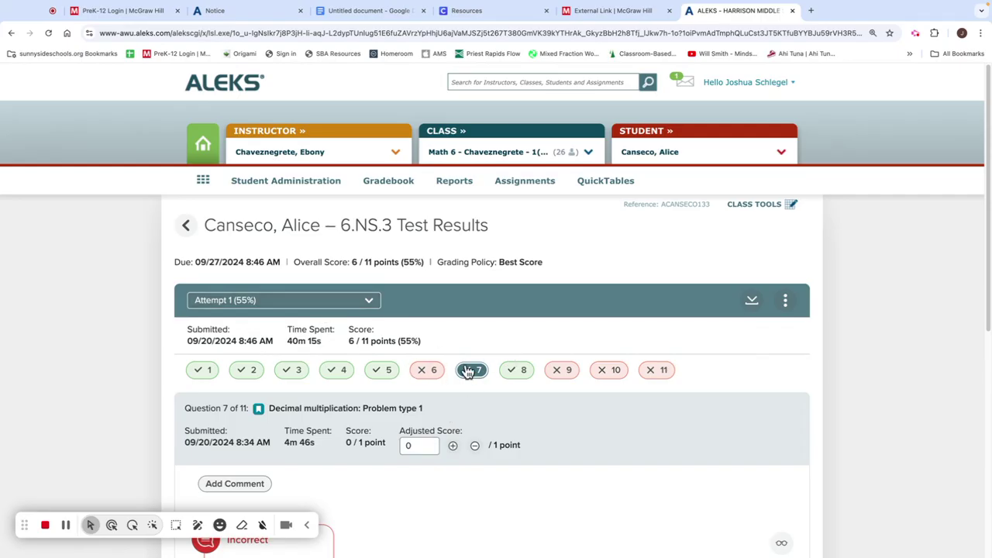
- Return to the class gradebook and look over the 6.NS.3 Test scores
click(186, 225)
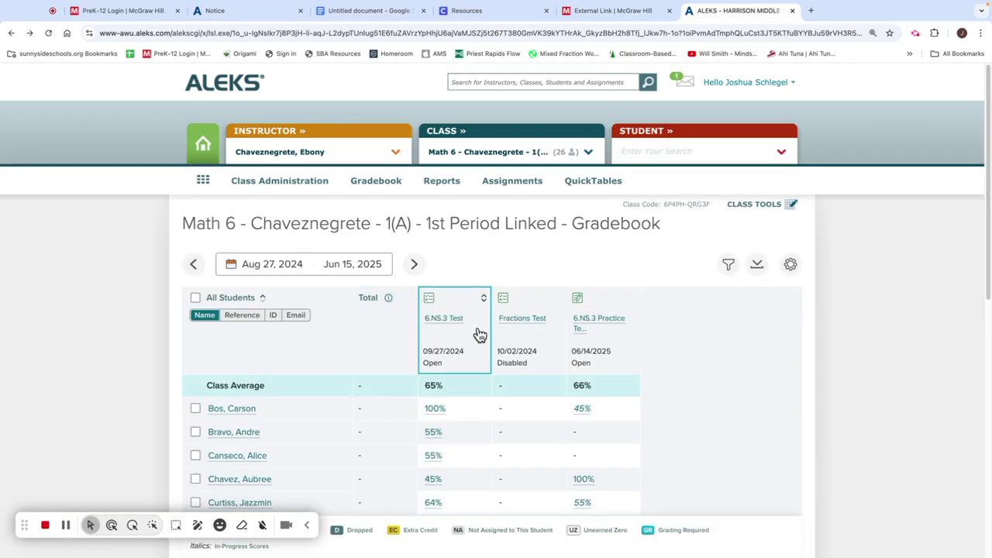
scroll(483, 352, down, 1)
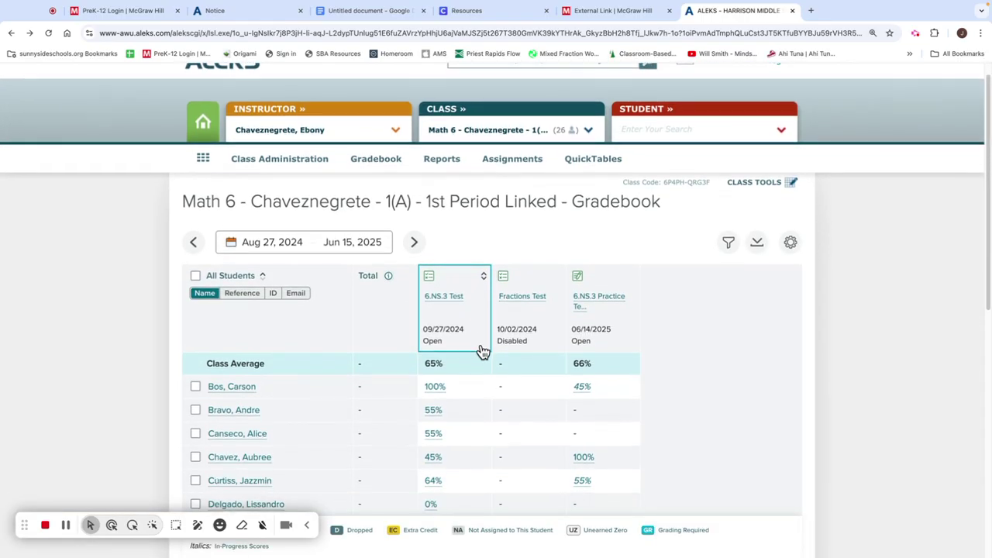
scroll(480, 348, up, 1)
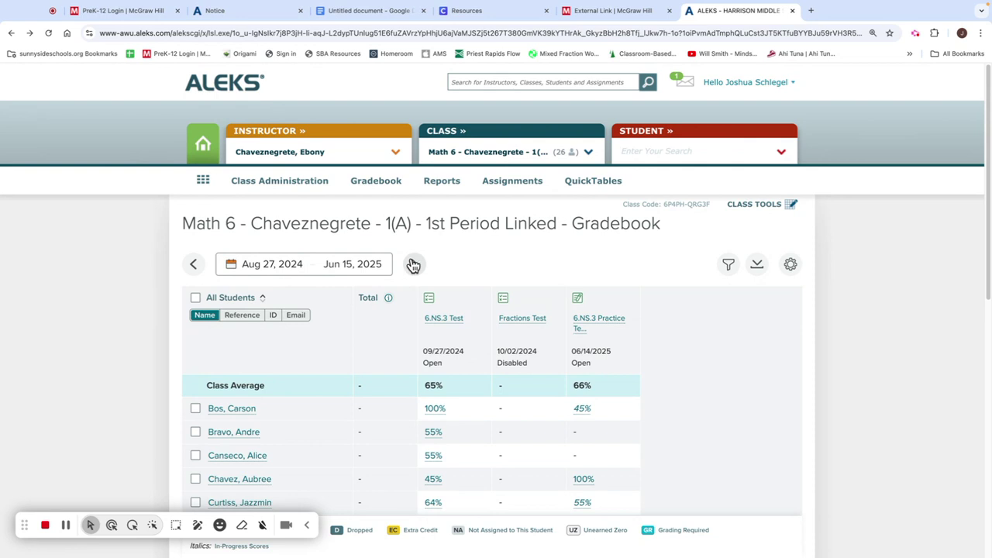
mouse_move(487, 188)
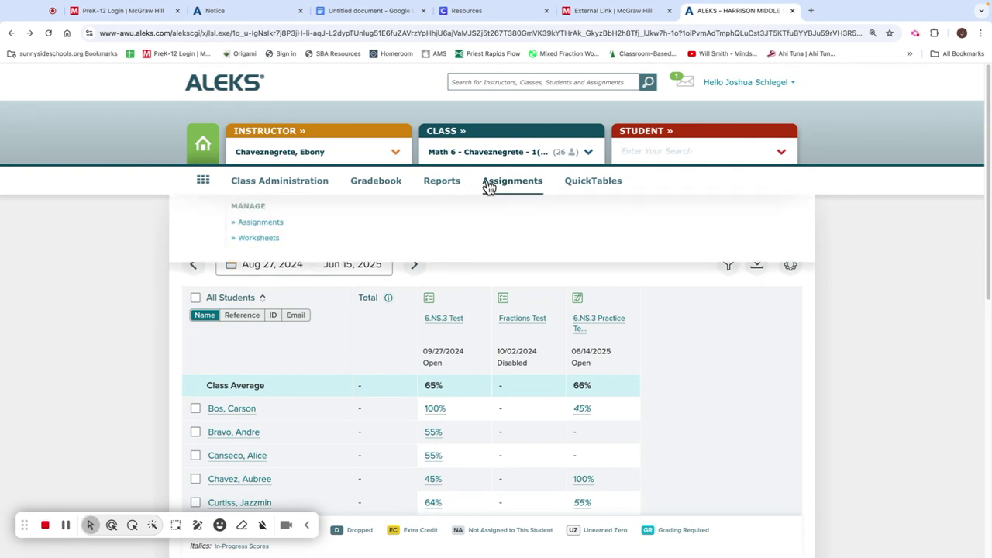
click(276, 223)
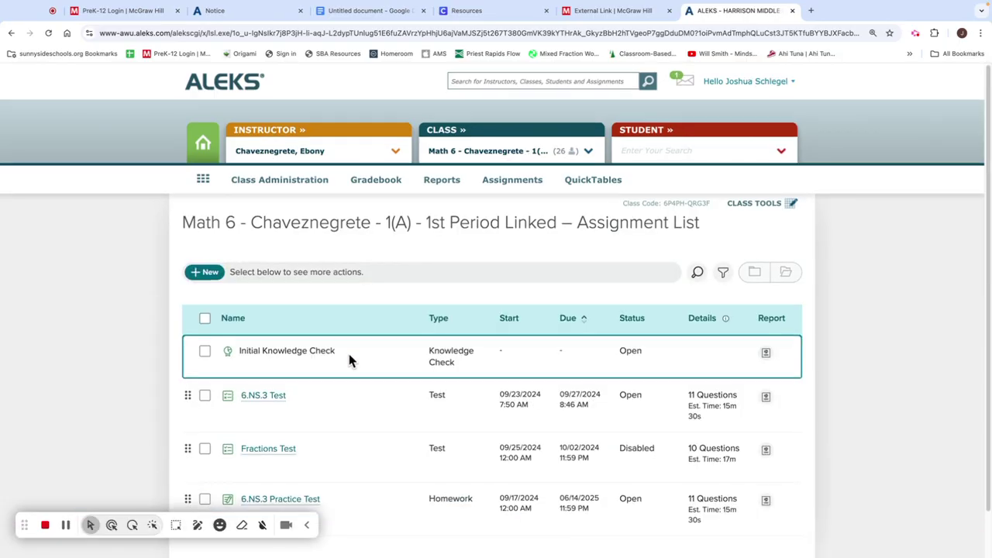
scroll(293, 434, down, 1)
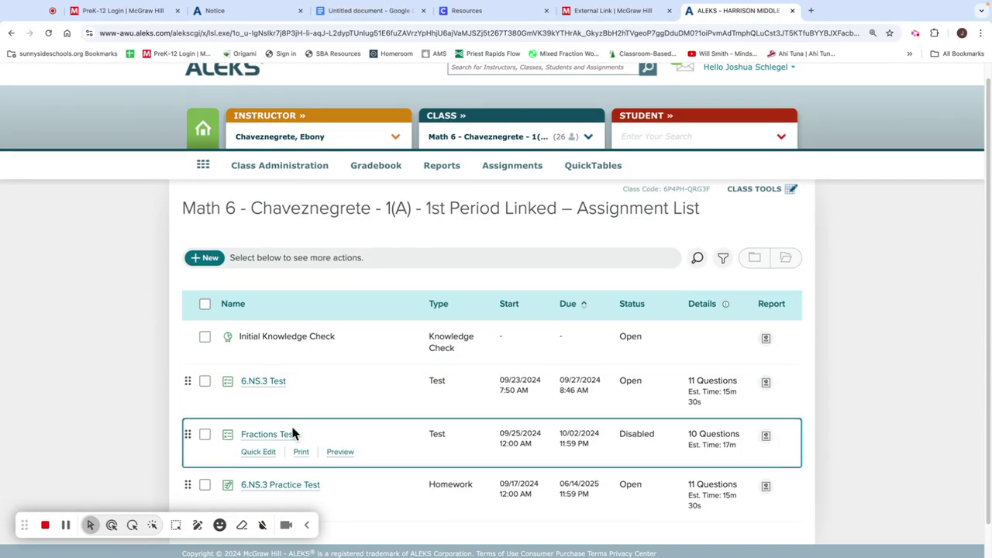
click(264, 381)
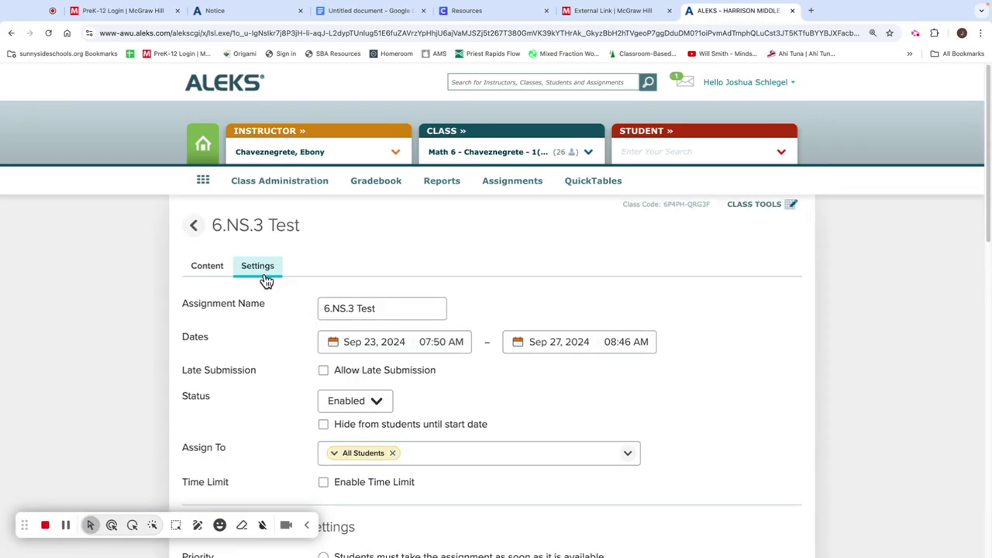
click(194, 226)
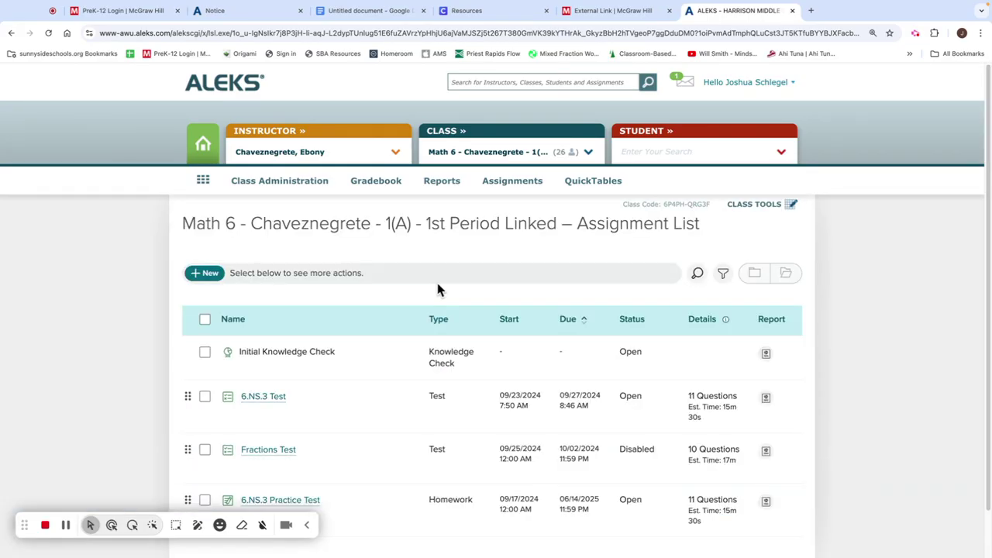
- Open the 6.NS.3 Test report from the class gradebook and look through the students' attempts and scores
click(378, 181)
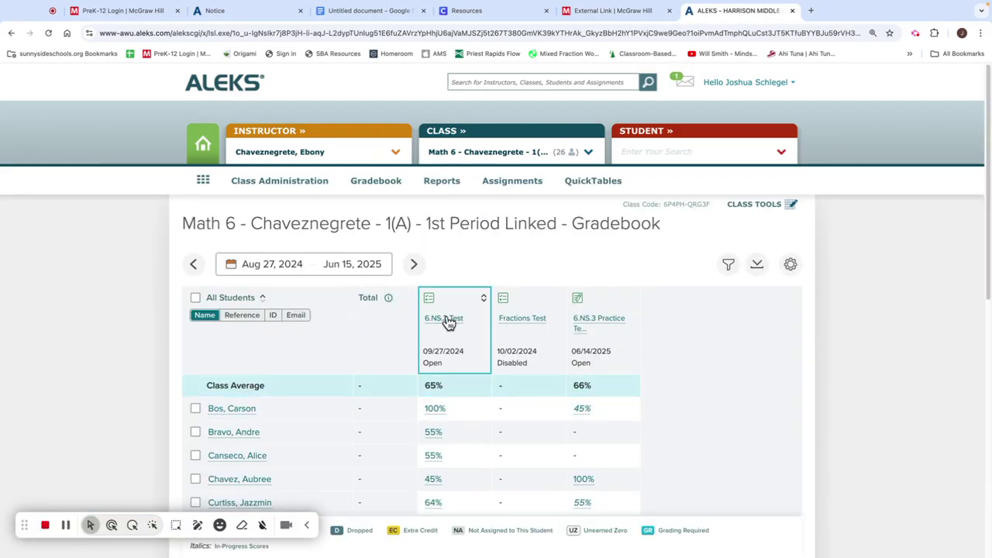
click(443, 319)
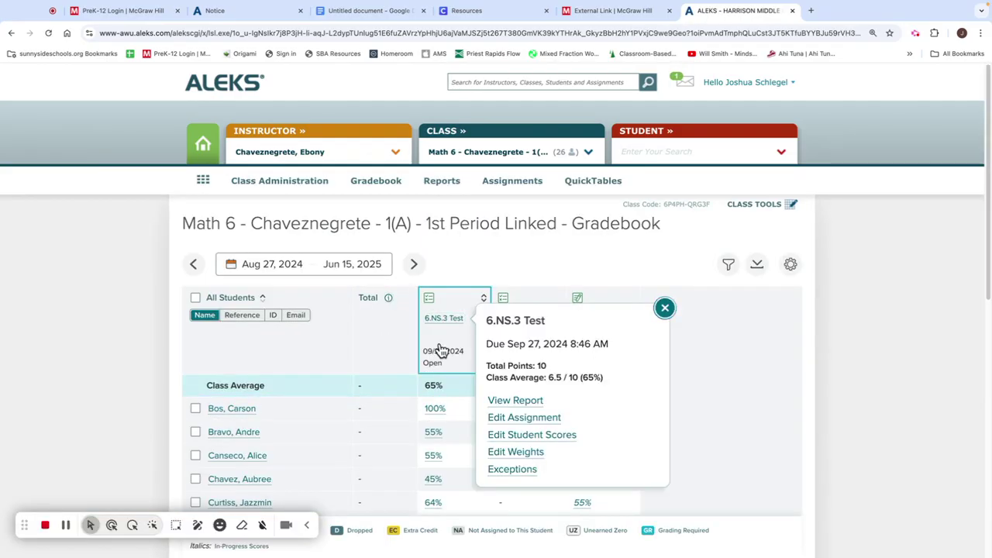
click(515, 401)
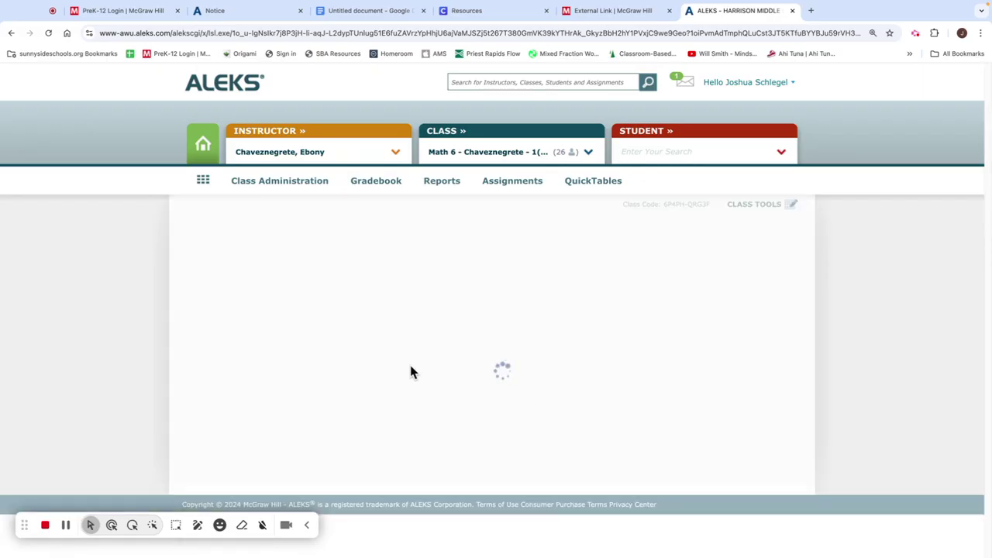
scroll(284, 322, down, 1)
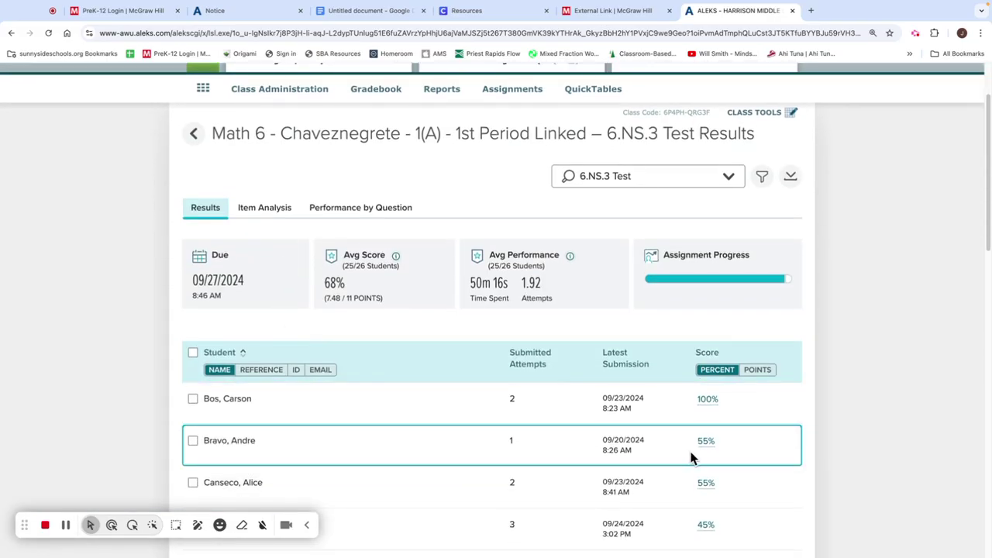
scroll(701, 477, down, 2)
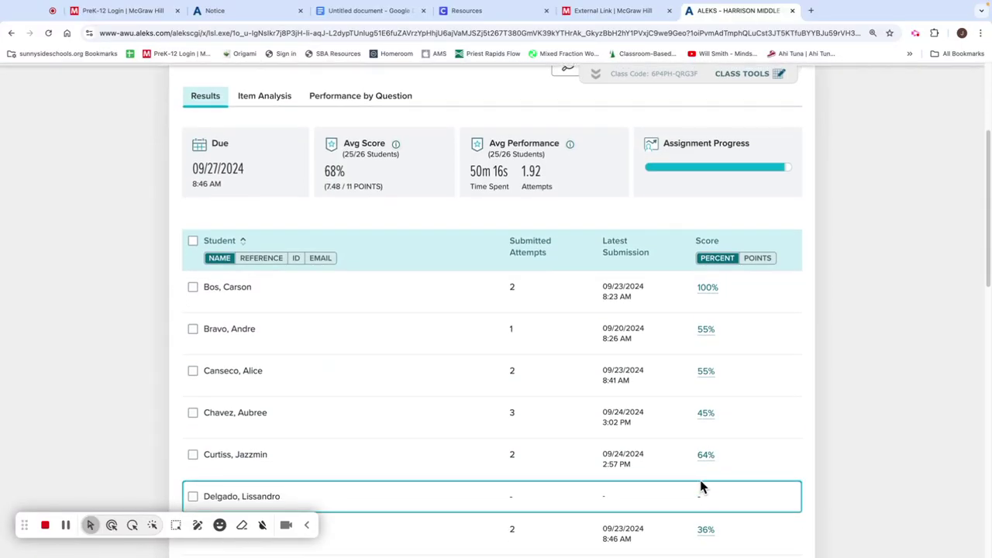
scroll(708, 480, down, 2)
scroll(708, 477, up, 5)
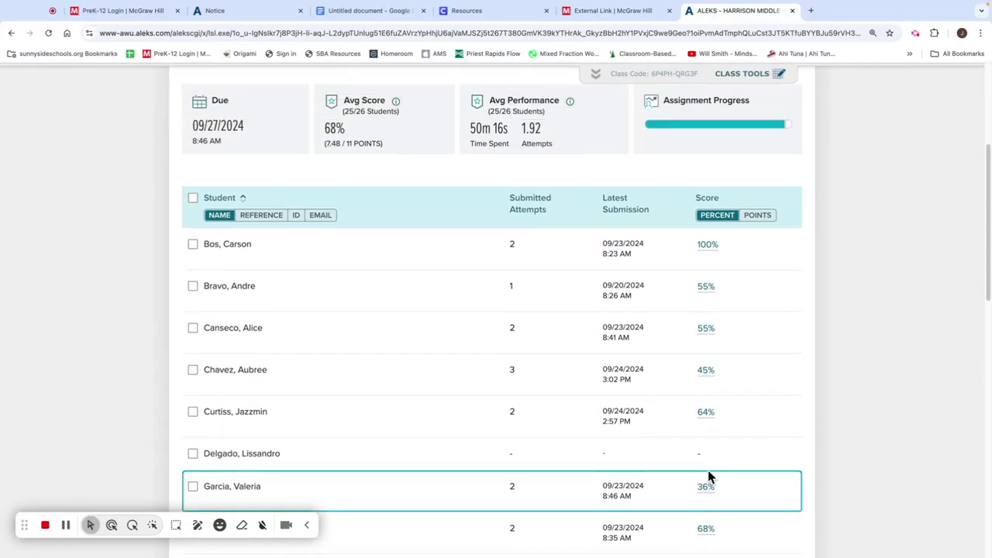
scroll(709, 469, up, 1)
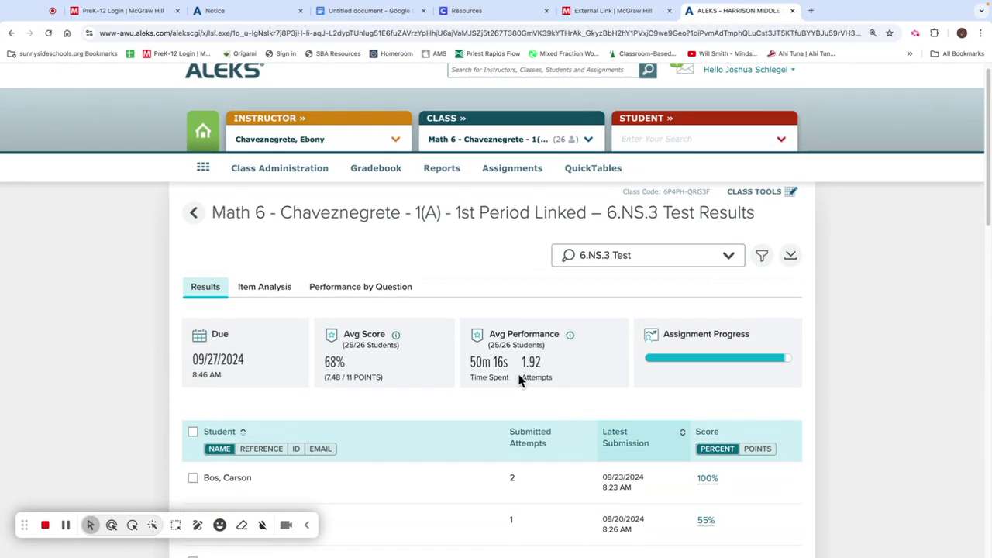
- Show the Item Analysis of the 6.NS.3 Test and open the details of question #6
click(271, 291)
scroll(444, 371, down, 1)
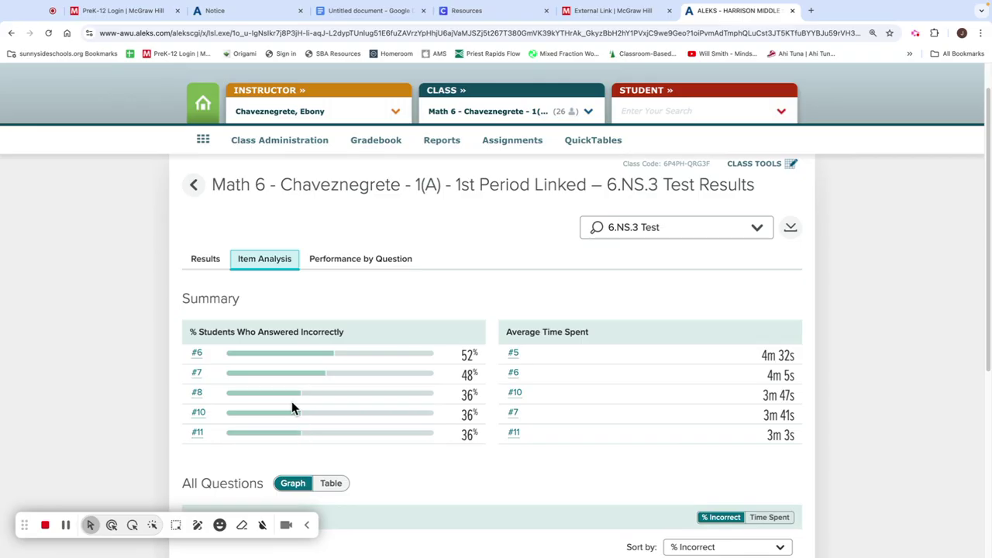
click(197, 355)
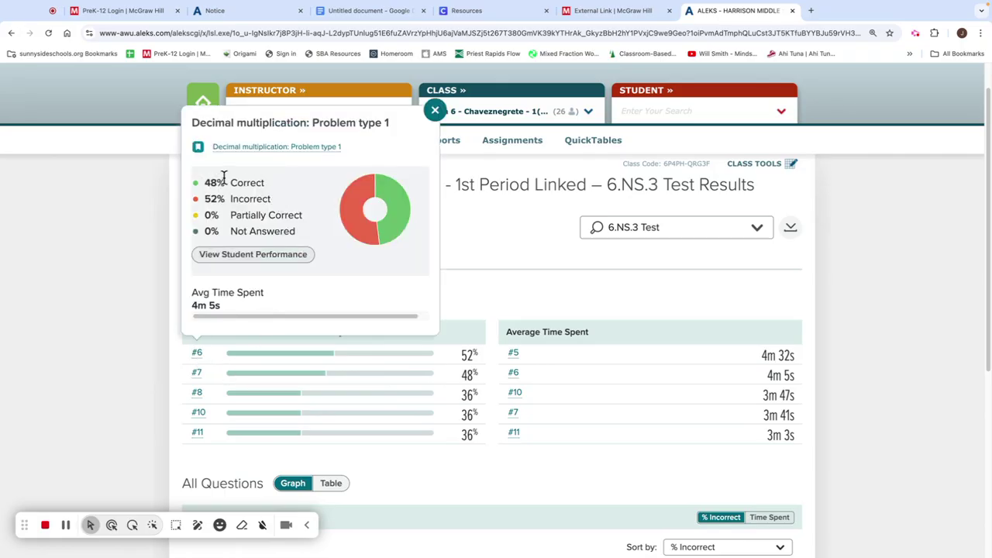
- Preview the "Decimal multiplication: Problem type 1" question, generate two other versions of it, and close the preview
click(262, 150)
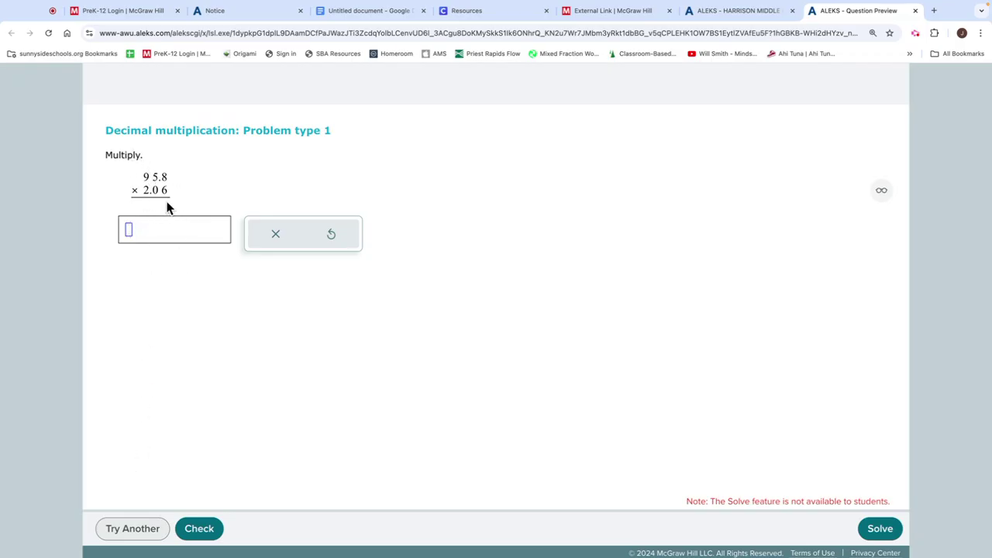
click(137, 533)
click(150, 529)
click(916, 11)
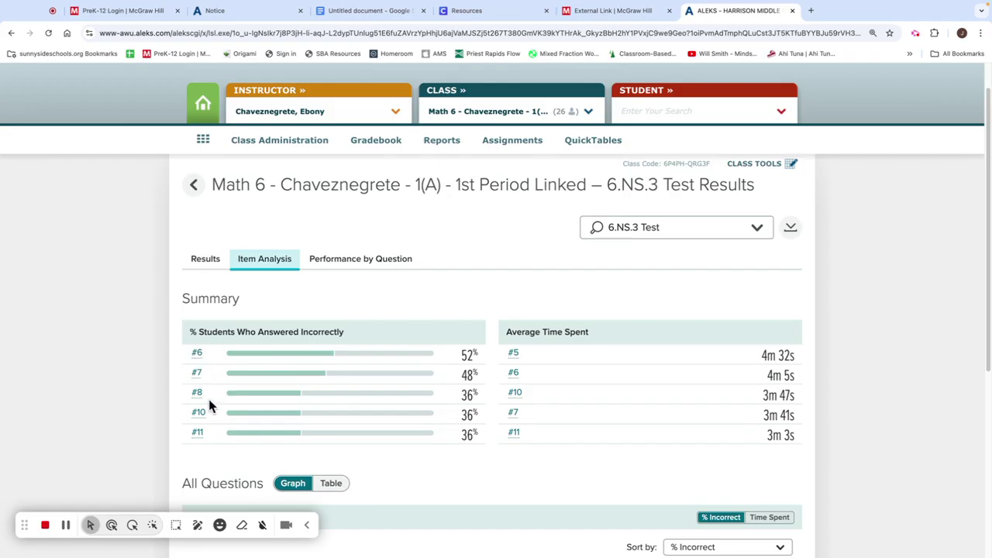
- Look over the item analysis summary and examine every student's points in Performance by Question
scroll(445, 395, down, 3)
scroll(419, 392, up, 1)
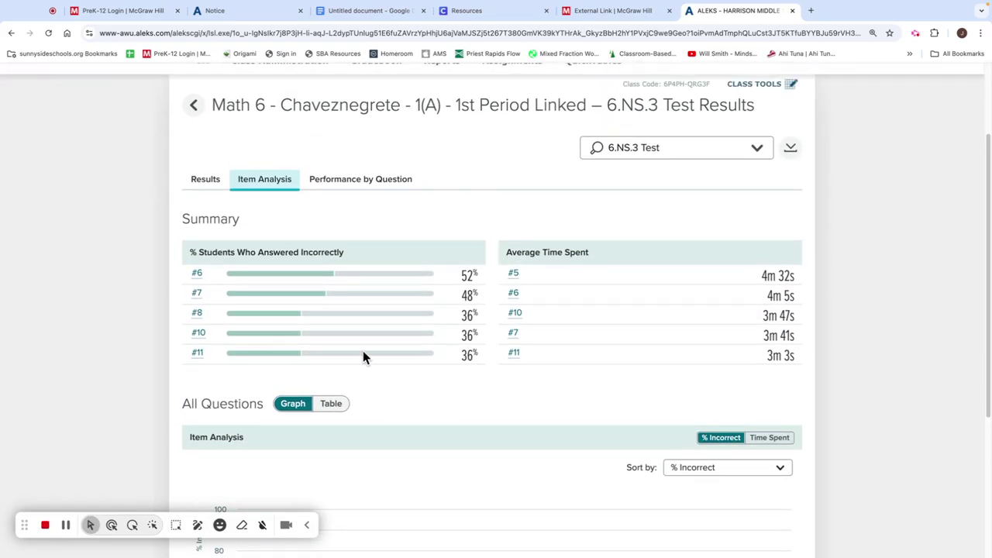
click(360, 179)
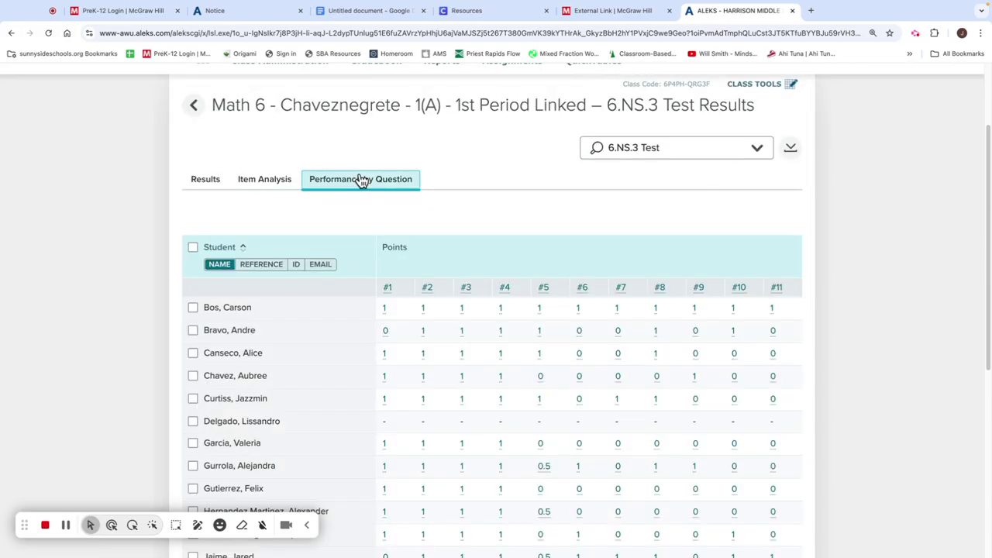
scroll(456, 435, down, 2)
scroll(458, 433, down, 1)
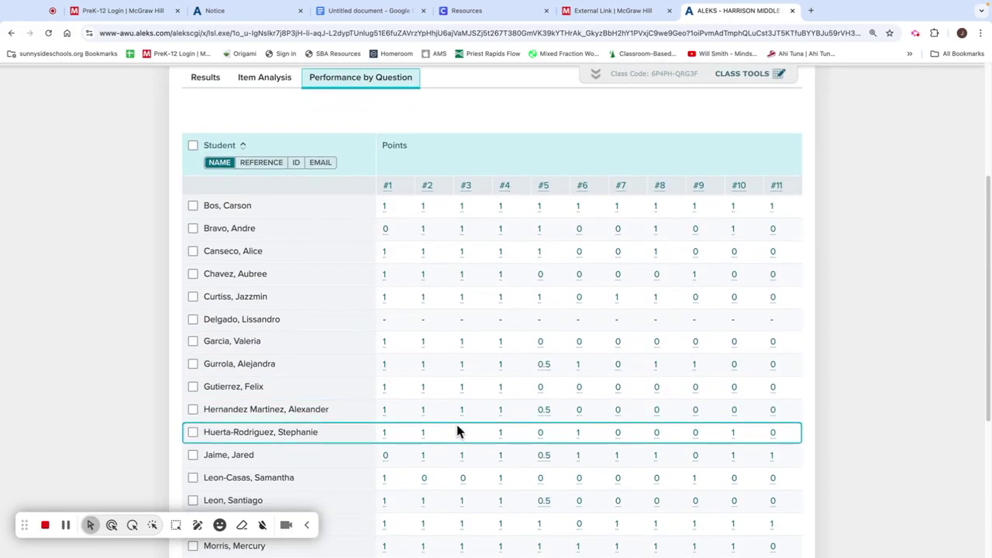
scroll(458, 432, up, 1)
scroll(458, 432, up, 1)
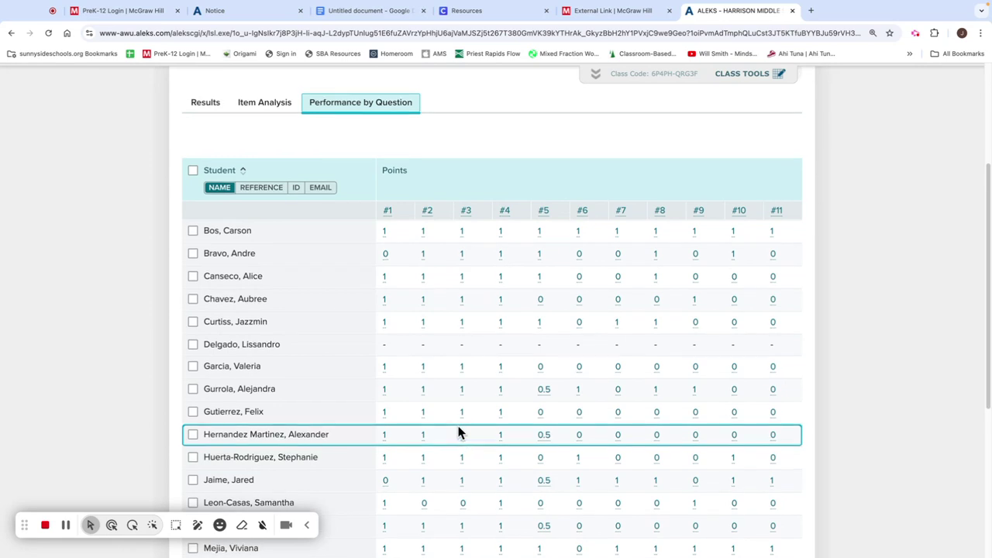
- Open the first listed 0.5-point response to question 5, compare the submitted and correct answers, and close it
click(544, 392)
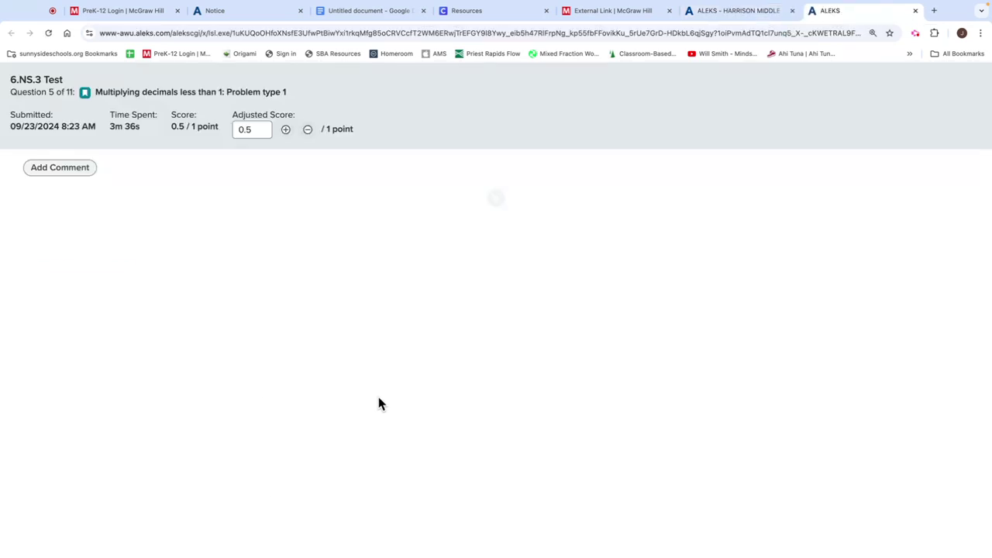
scroll(378, 400, down, 2)
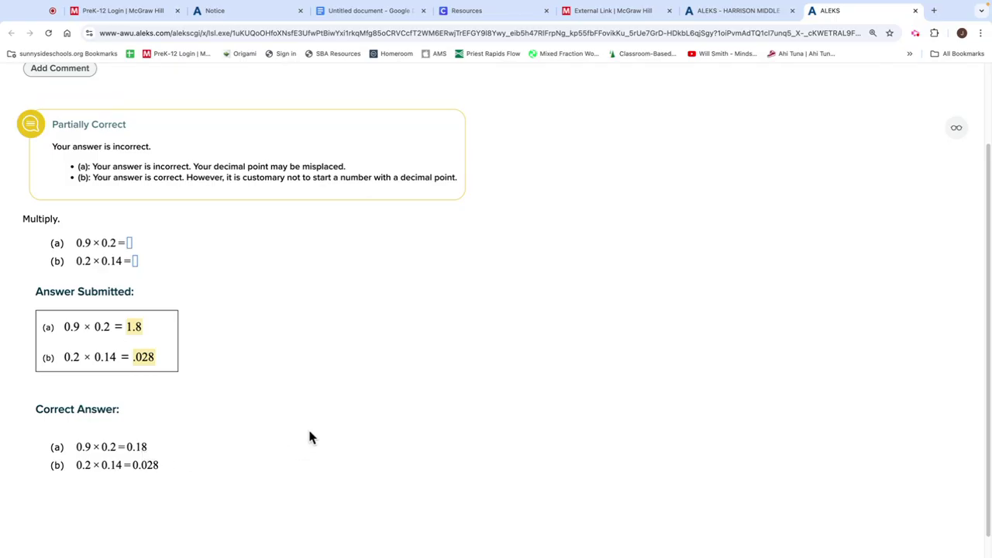
click(916, 10)
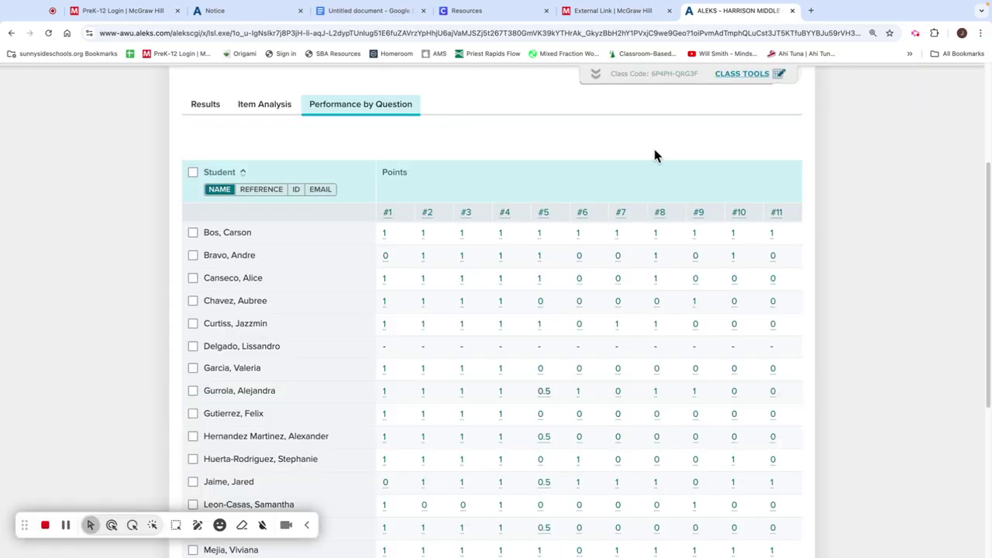
- Revisit the Item Analysis summary and return to the Results overview of the 6.NS.3 Test report
scroll(290, 202, up, 1)
click(281, 193)
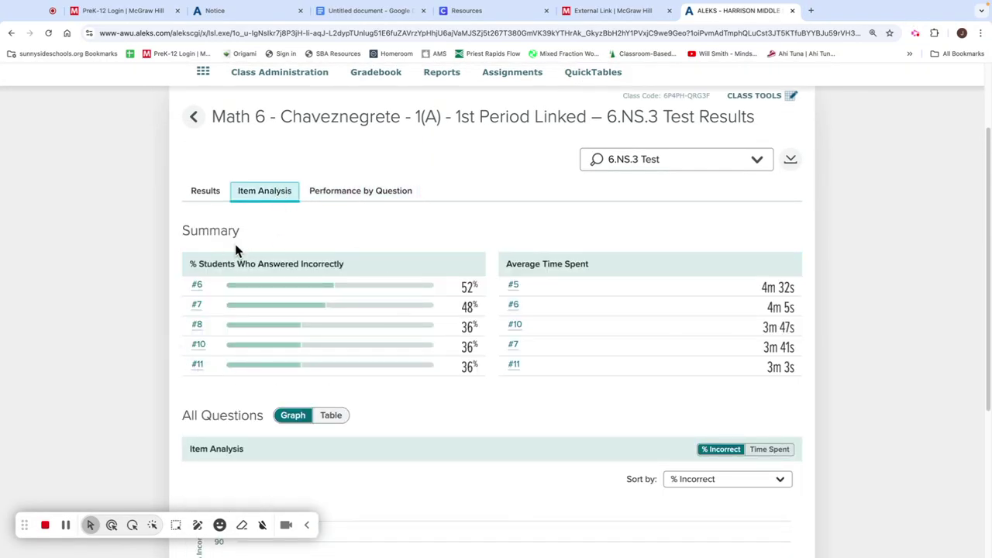
click(195, 192)
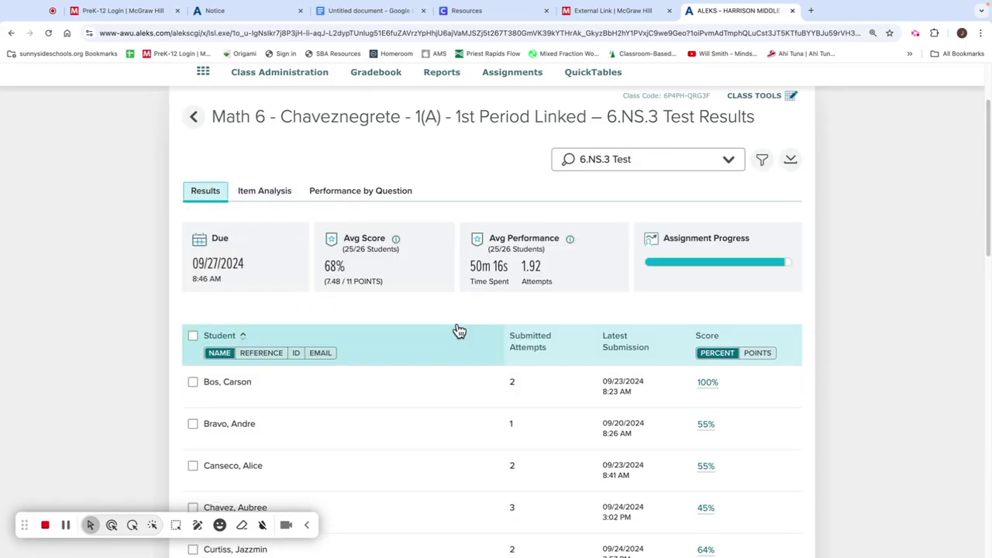
scroll(454, 321, down, 2)
scroll(456, 323, up, 2)
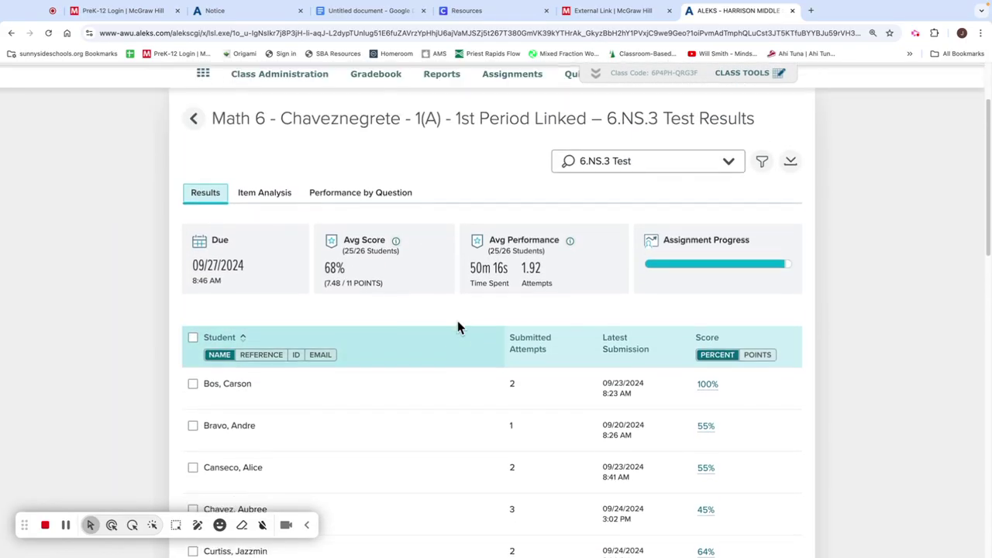
scroll(458, 322, up, 2)
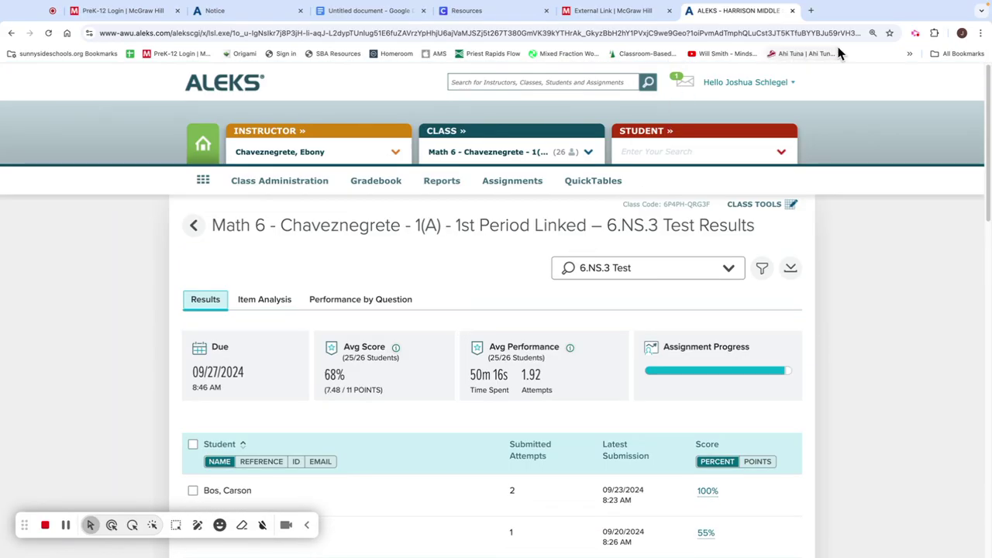